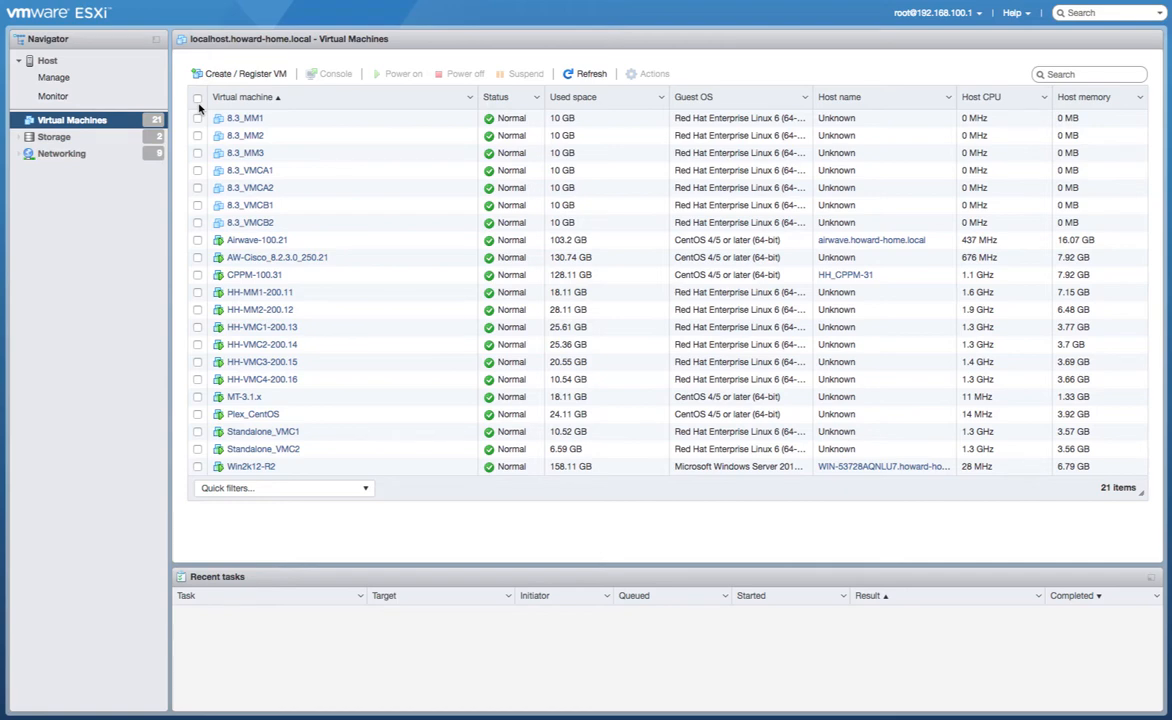
Examine the host's networking lists of port groups, physical NICs and virtual switches.
{"action": "left_click", "coordinate": [62, 155]}
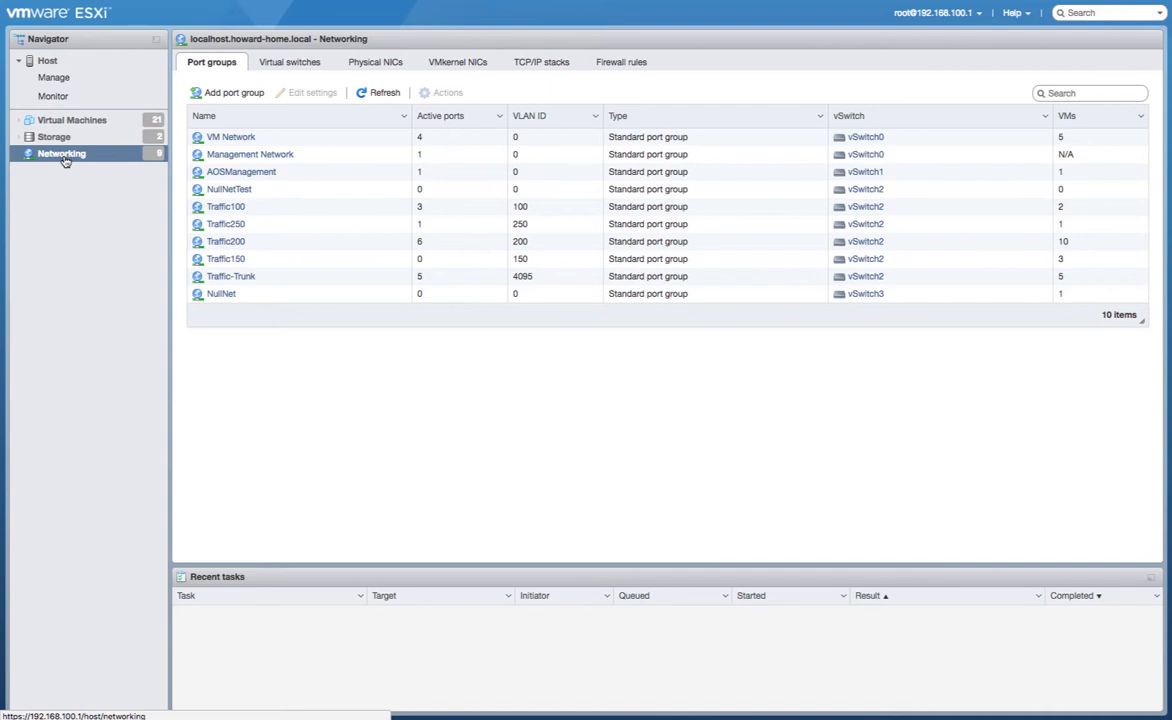
{"action": "left_click", "coordinate": [358, 64]}
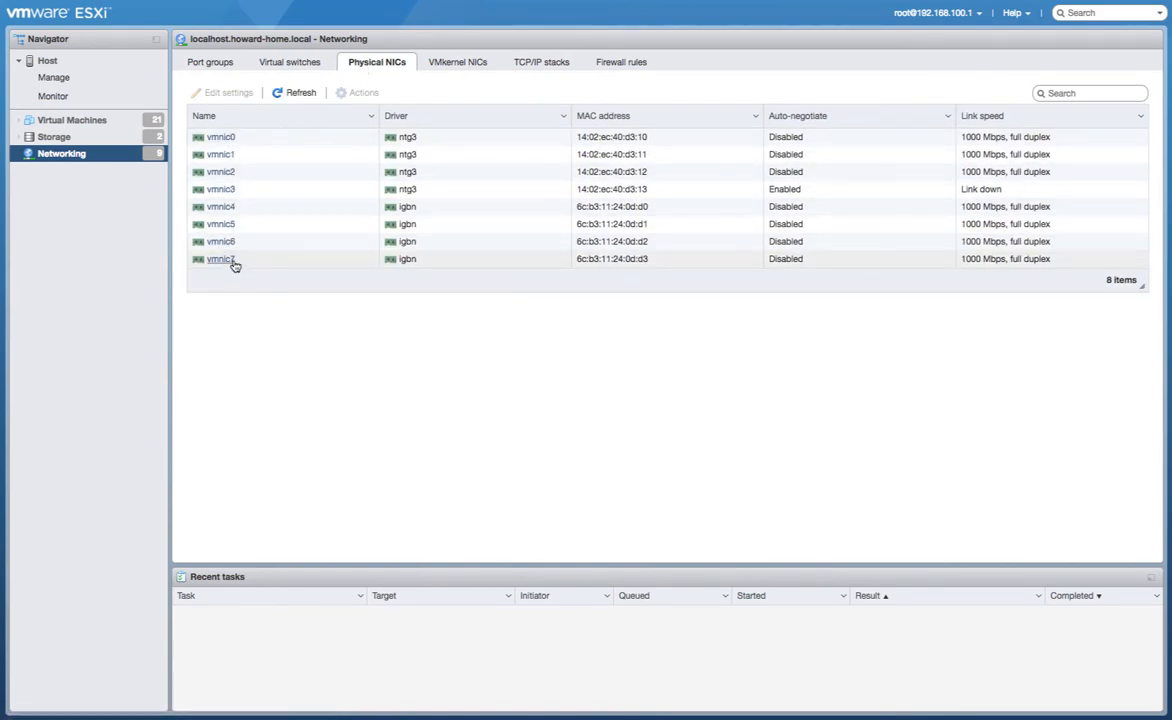
{"action": "left_click", "coordinate": [285, 64]}
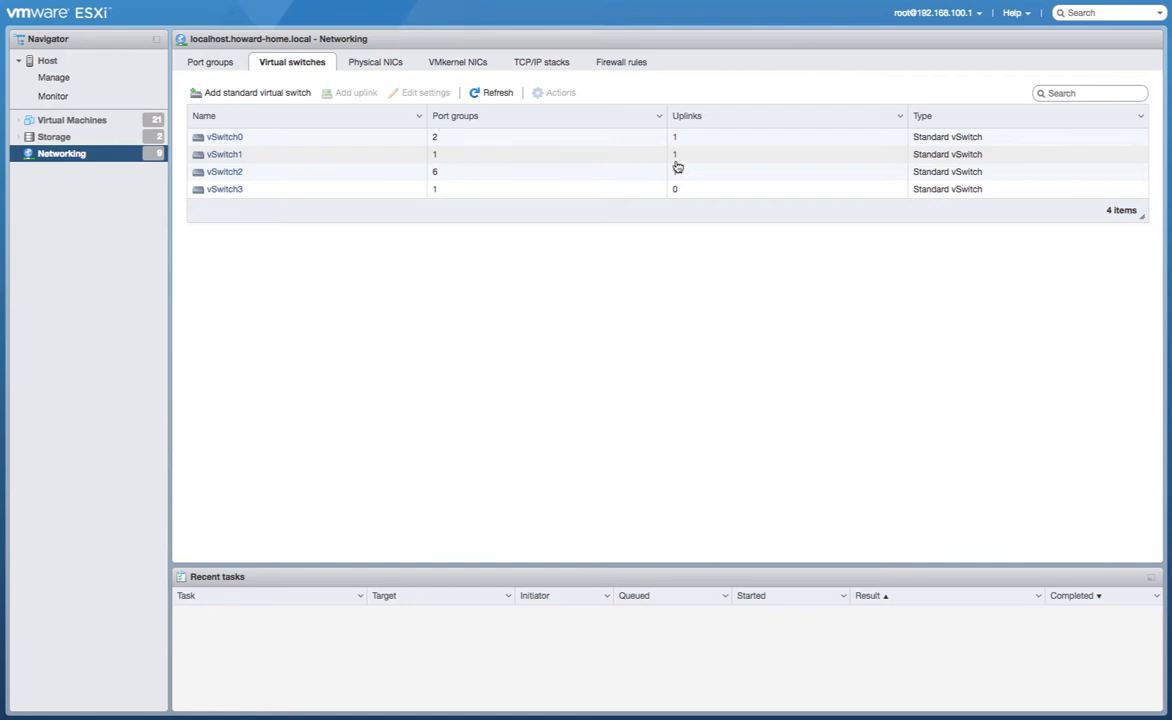
Examine vSwitch2's topology, including its physical adapter, port groups, VLAN IDs and attached virtual machines.
{"action": "left_click", "coordinate": [226, 172]}
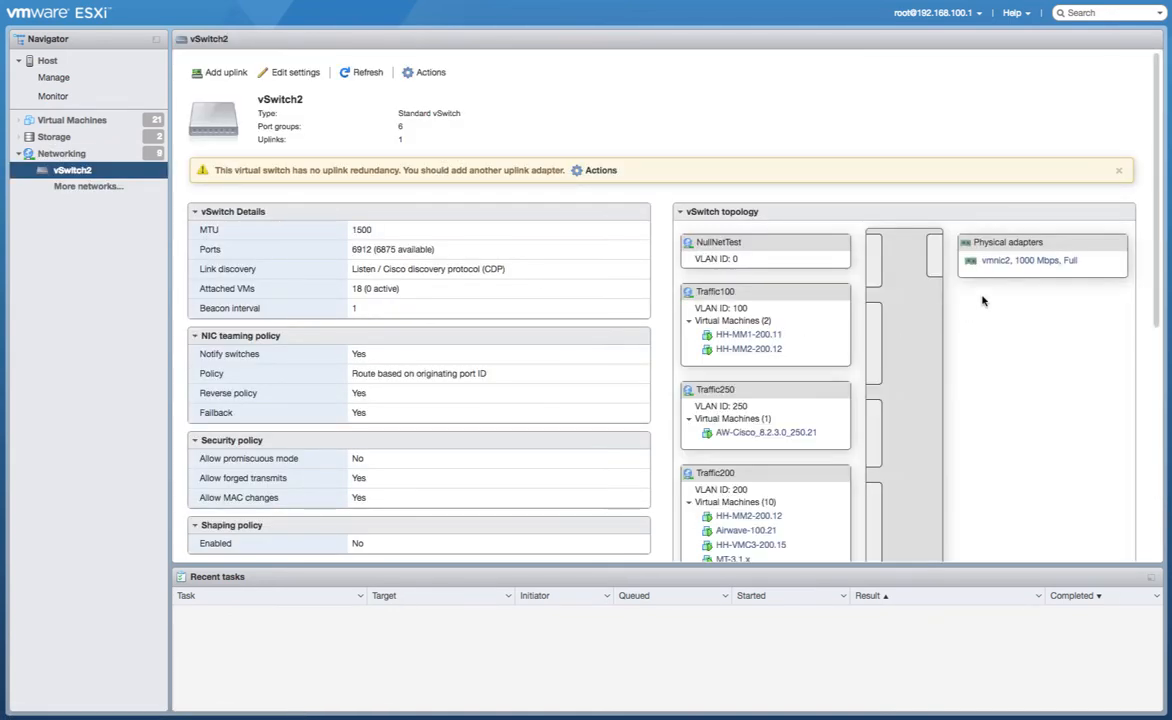
{"action": "scroll", "coordinate": [993, 268], "scroll_direction": "down", "scroll_amount": 1}
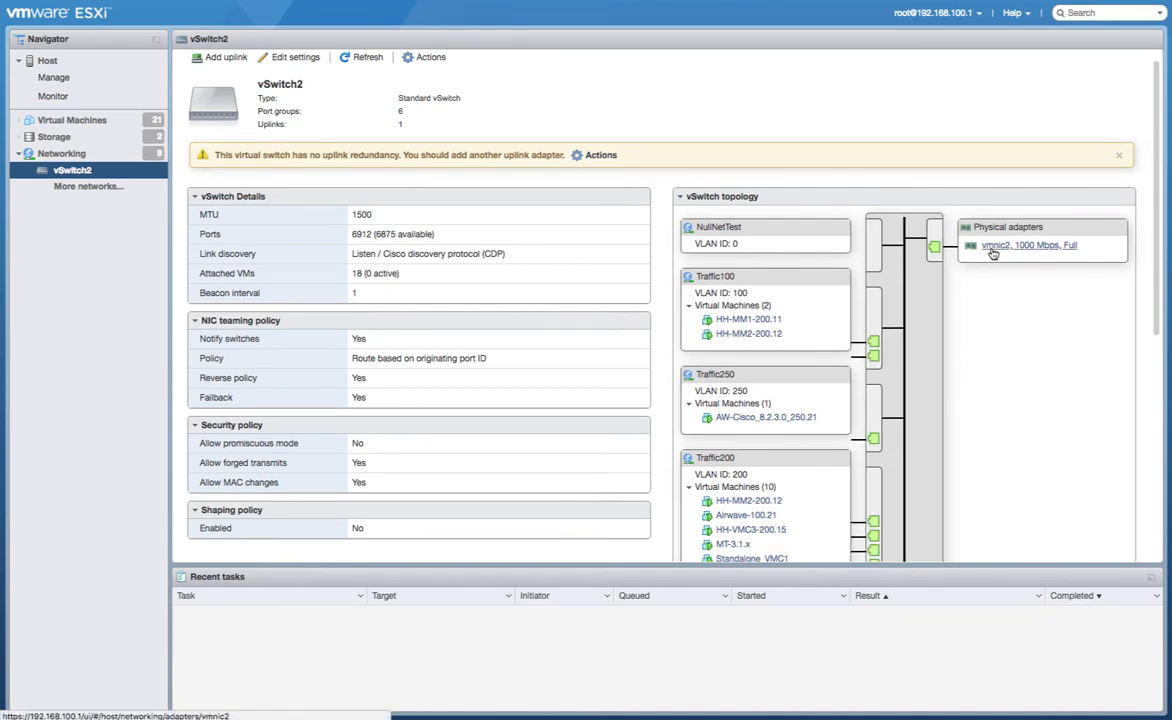
{"action": "scroll", "coordinate": [798, 300], "scroll_direction": "down", "scroll_amount": 3}
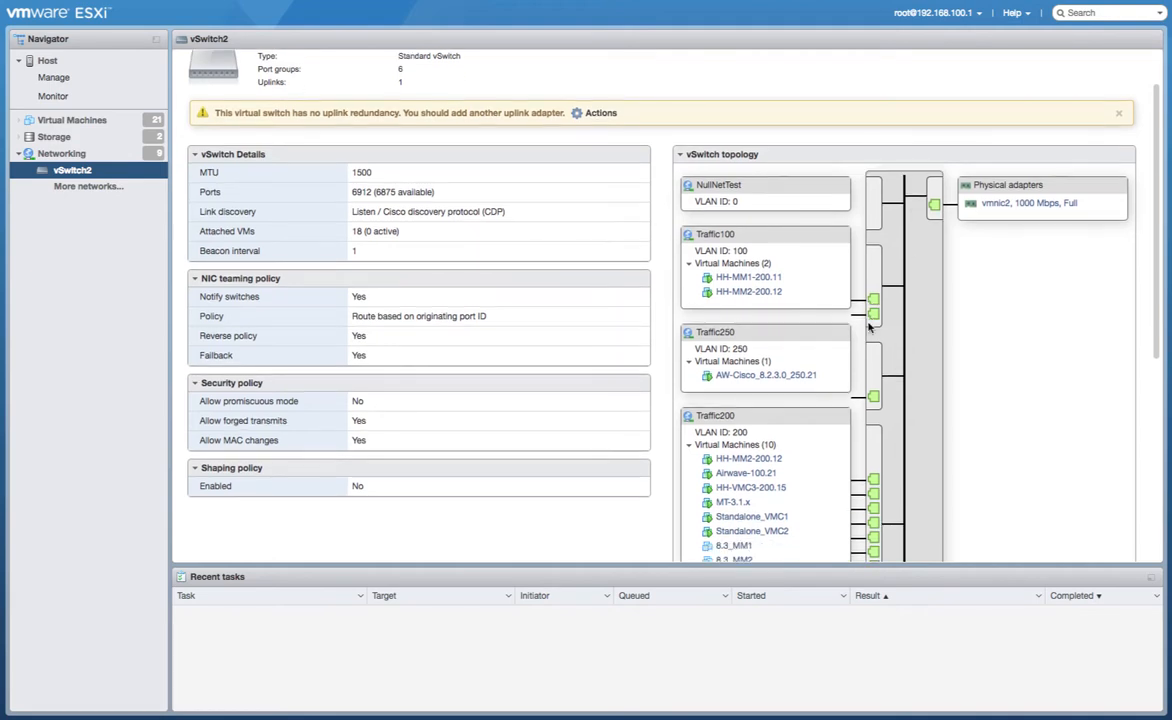
{"action": "scroll", "coordinate": [860, 310], "scroll_direction": "down", "scroll_amount": 1}
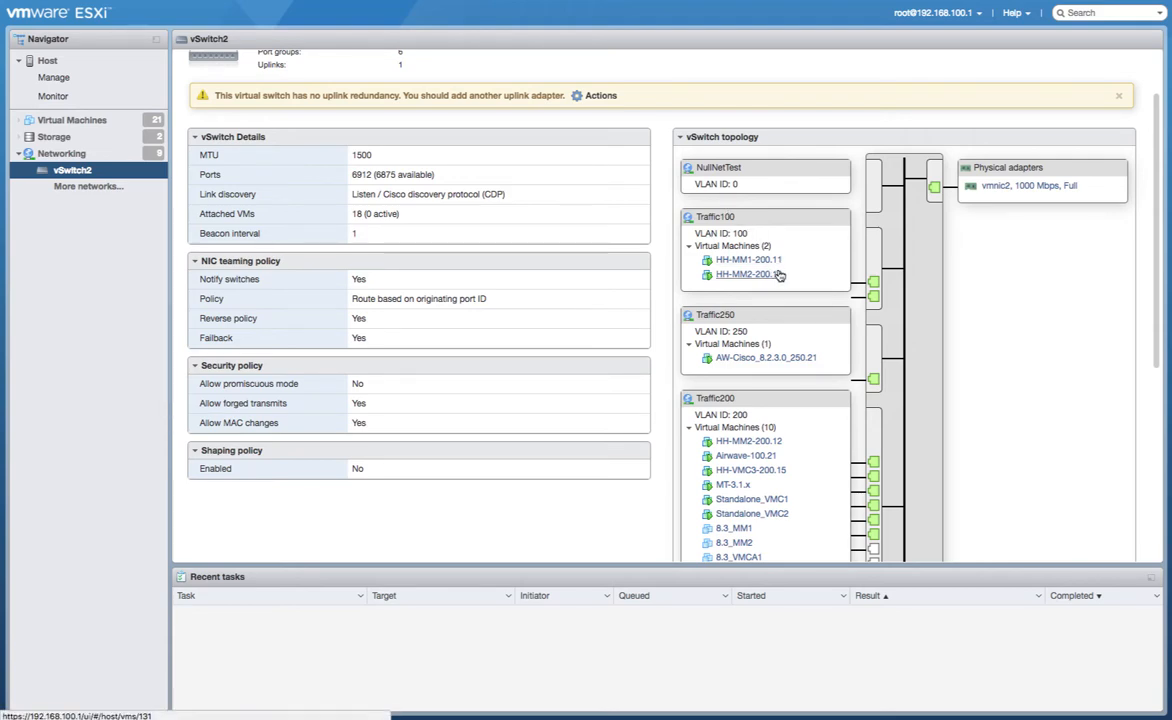
{"action": "scroll", "coordinate": [779, 275], "scroll_direction": "down", "scroll_amount": 5}
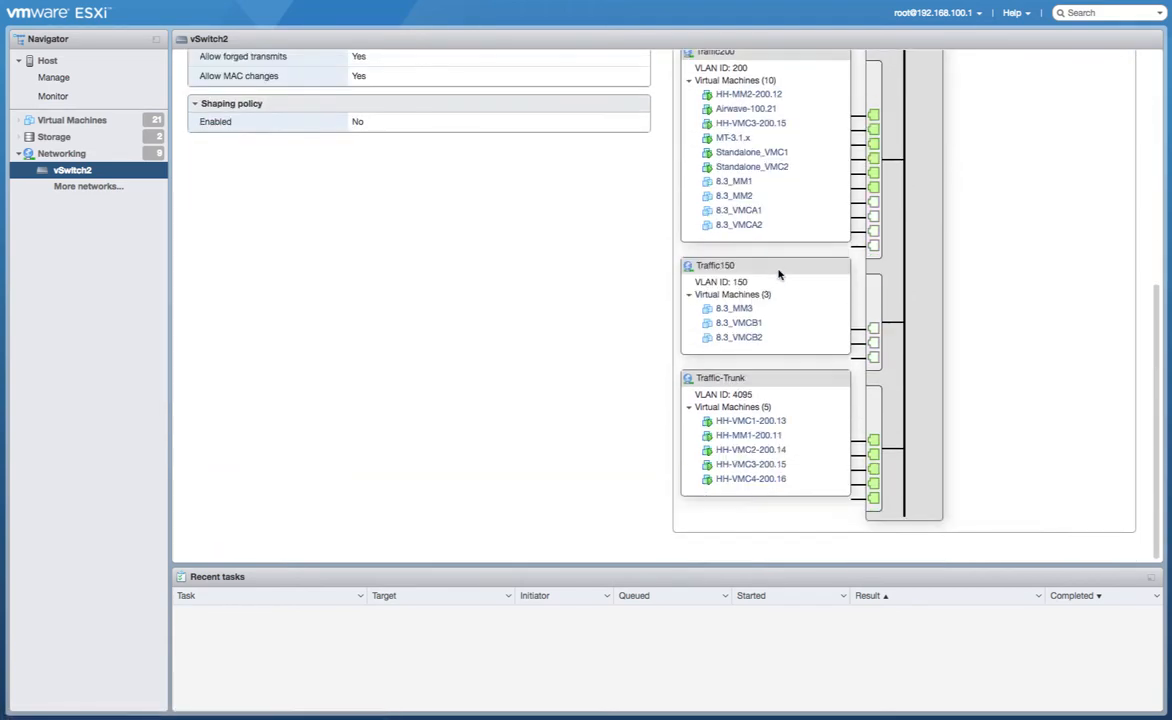
{"action": "scroll", "coordinate": [779, 275], "scroll_direction": "up", "scroll_amount": 1}
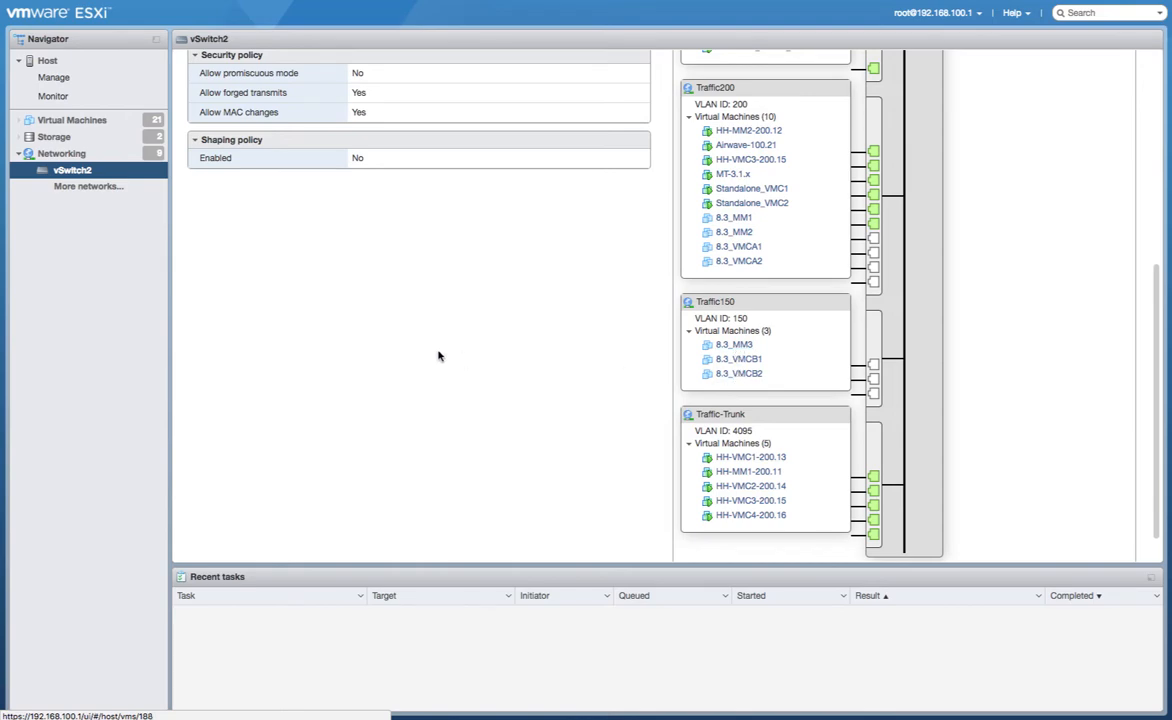
{"action": "scroll", "coordinate": [437, 356], "scroll_direction": "up", "scroll_amount": 2}
{"action": "scroll", "coordinate": [437, 356], "scroll_direction": "up", "scroll_amount": 5}
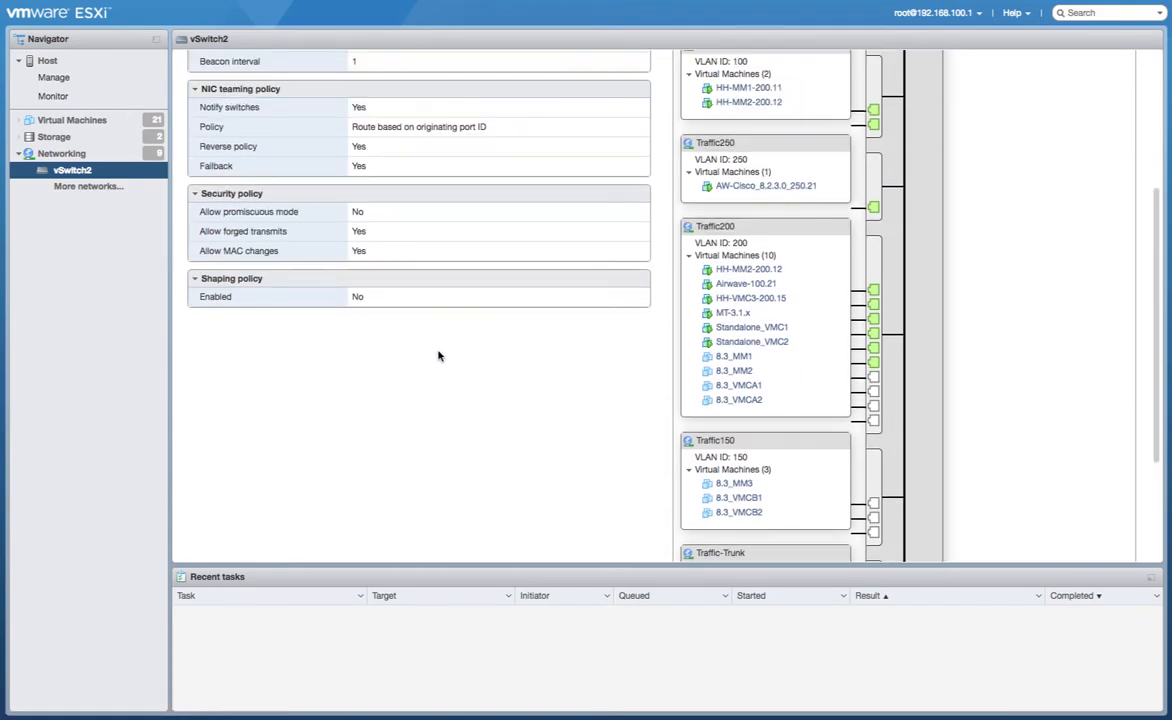
{"action": "scroll", "coordinate": [437, 356], "scroll_direction": "up", "scroll_amount": 2}
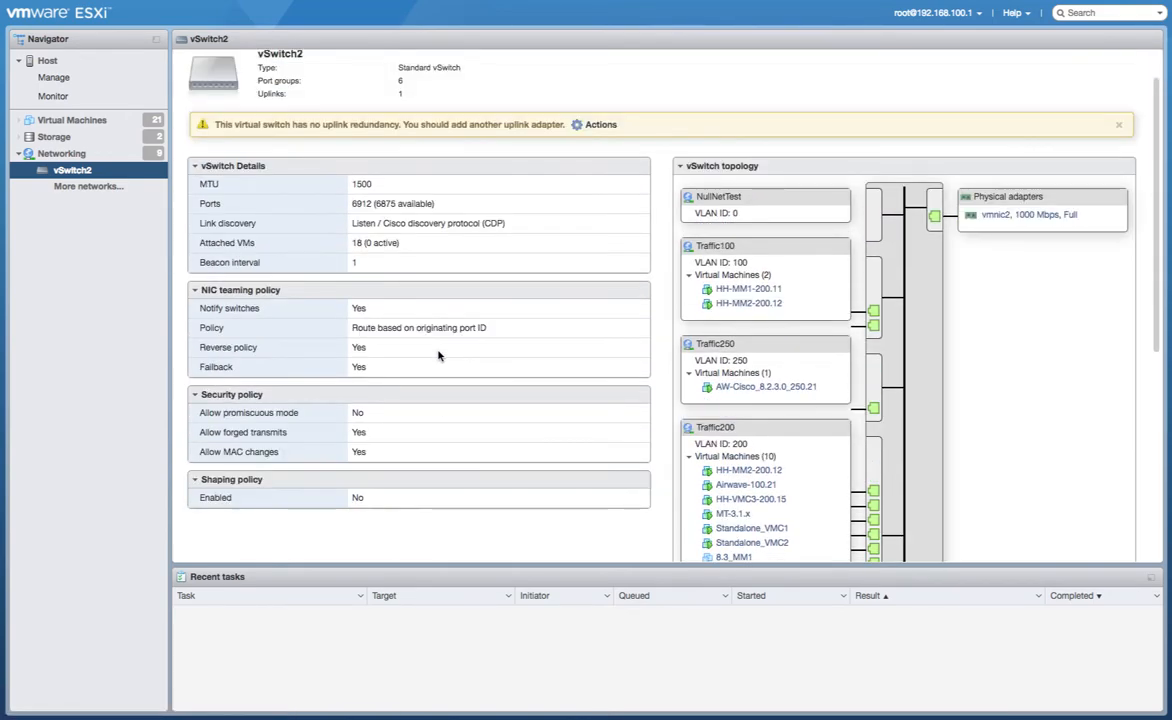
{"action": "scroll", "coordinate": [437, 356], "scroll_direction": "up", "scroll_amount": 1}
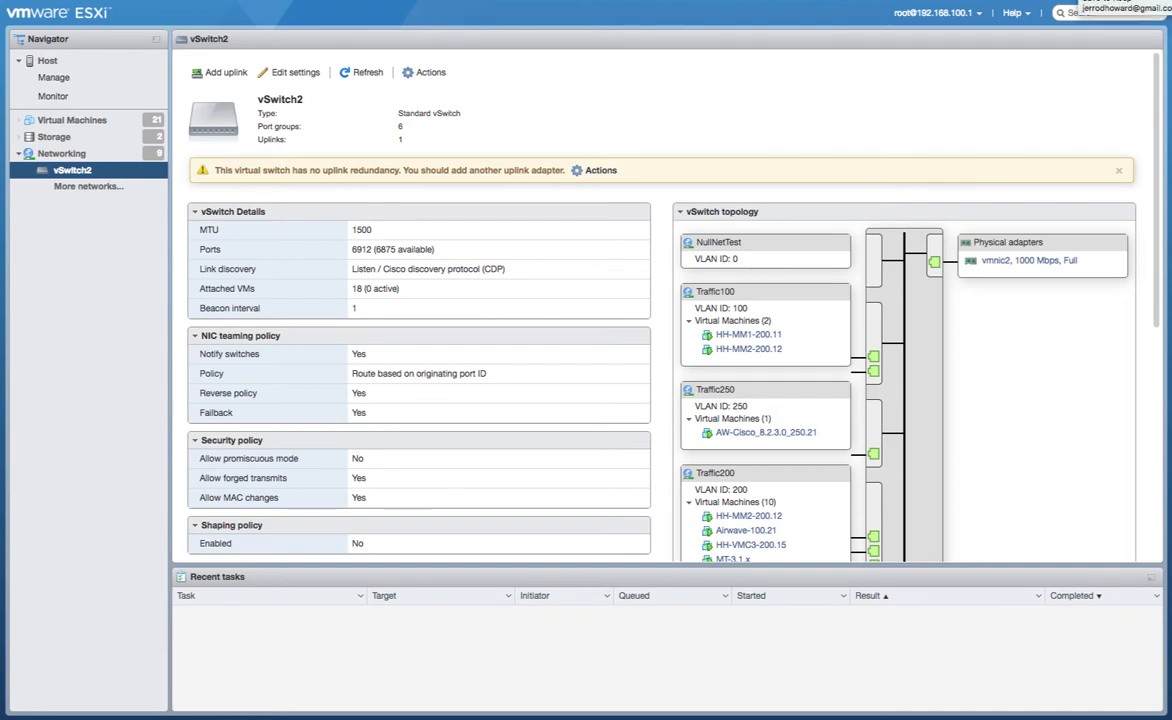
Inspect the details of the Traffic200 port group and return to the port groups list.
{"action": "left_click", "coordinate": [80, 155]}
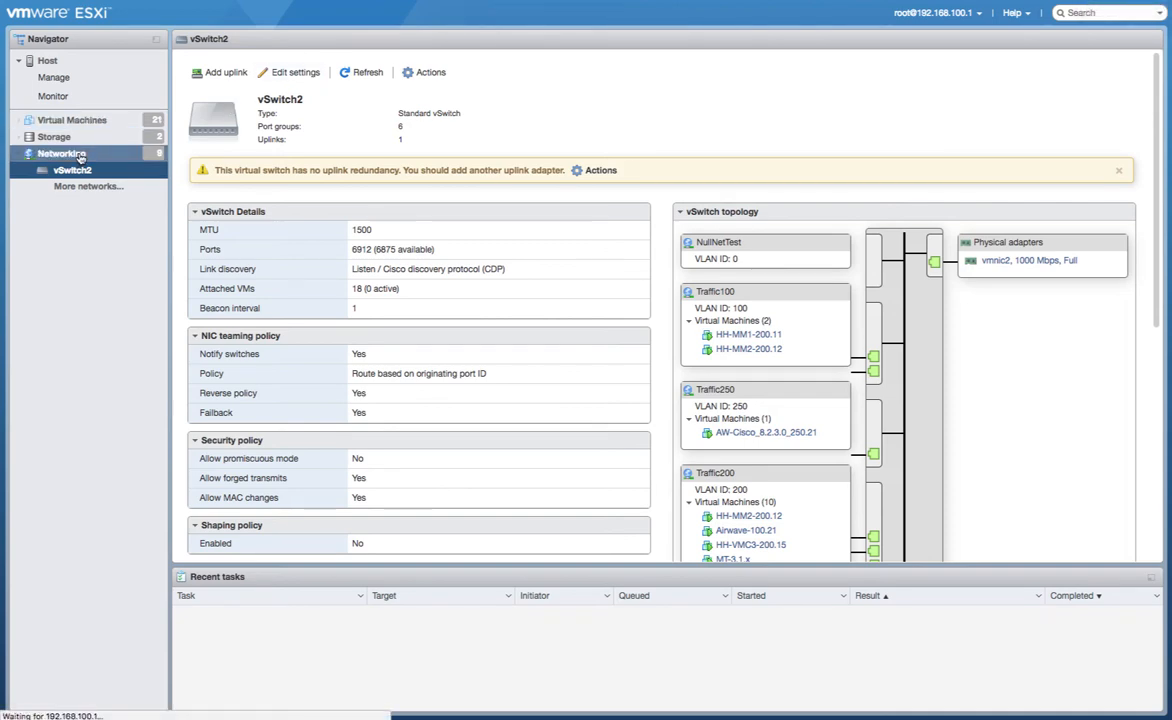
{"action": "left_click", "coordinate": [211, 63]}
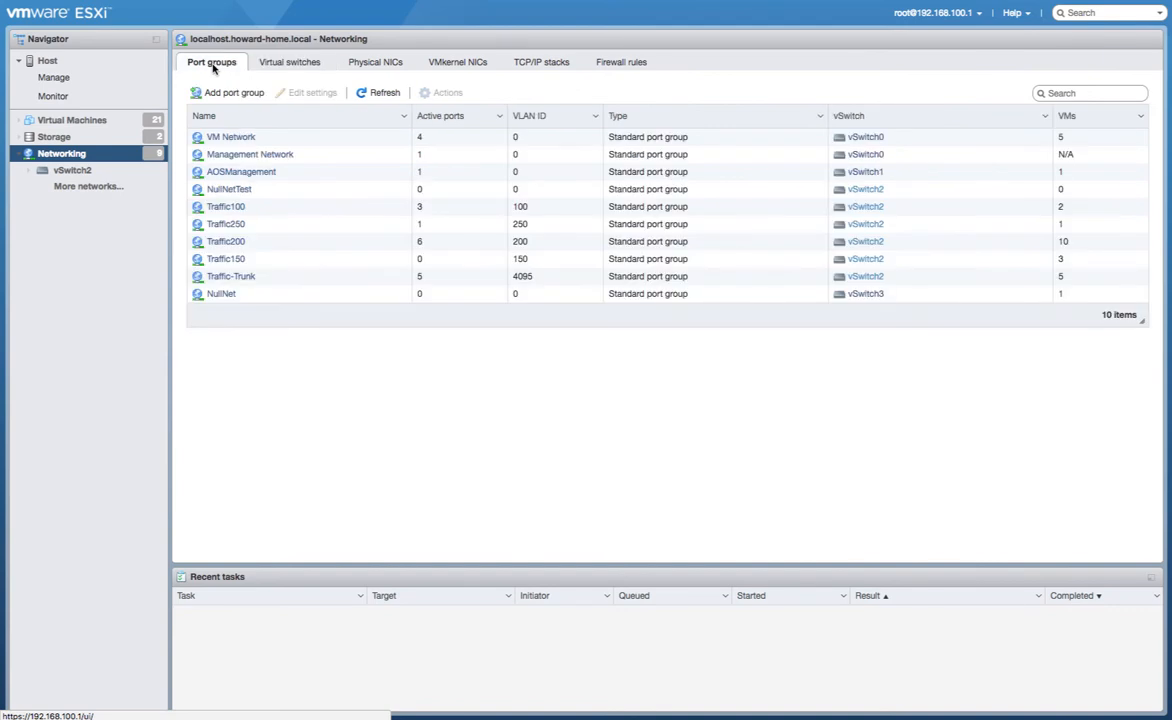
{"action": "left_click", "coordinate": [225, 242]}
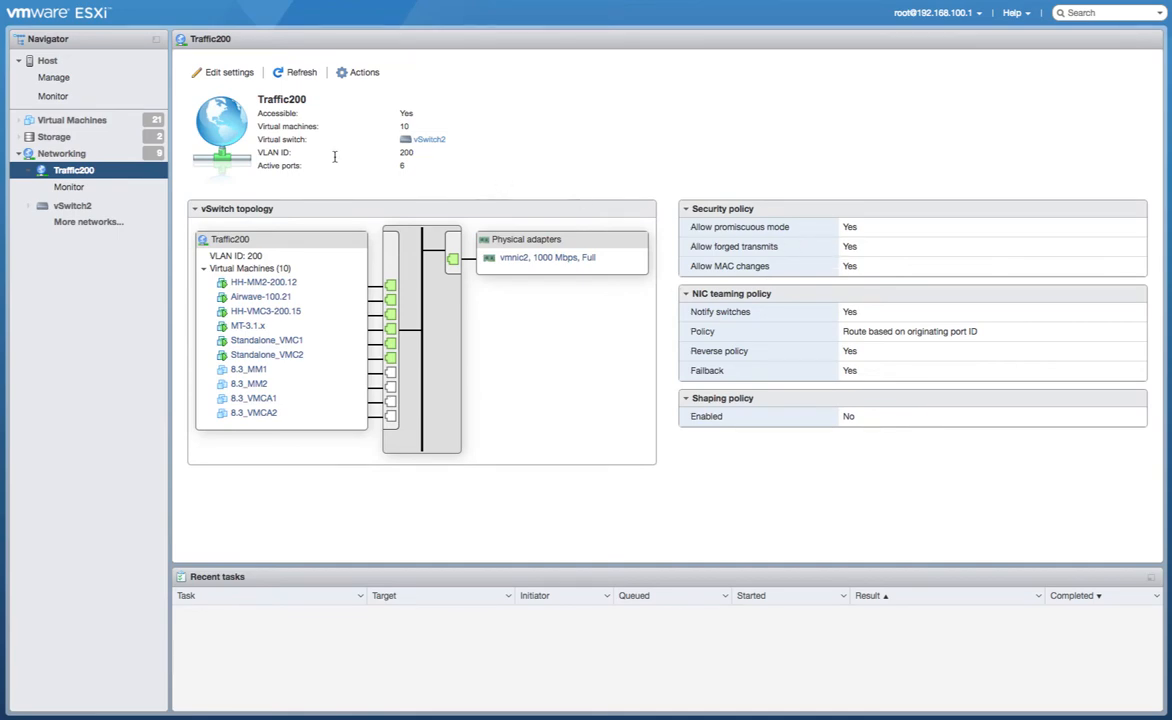
{"action": "left_click", "coordinate": [68, 153]}
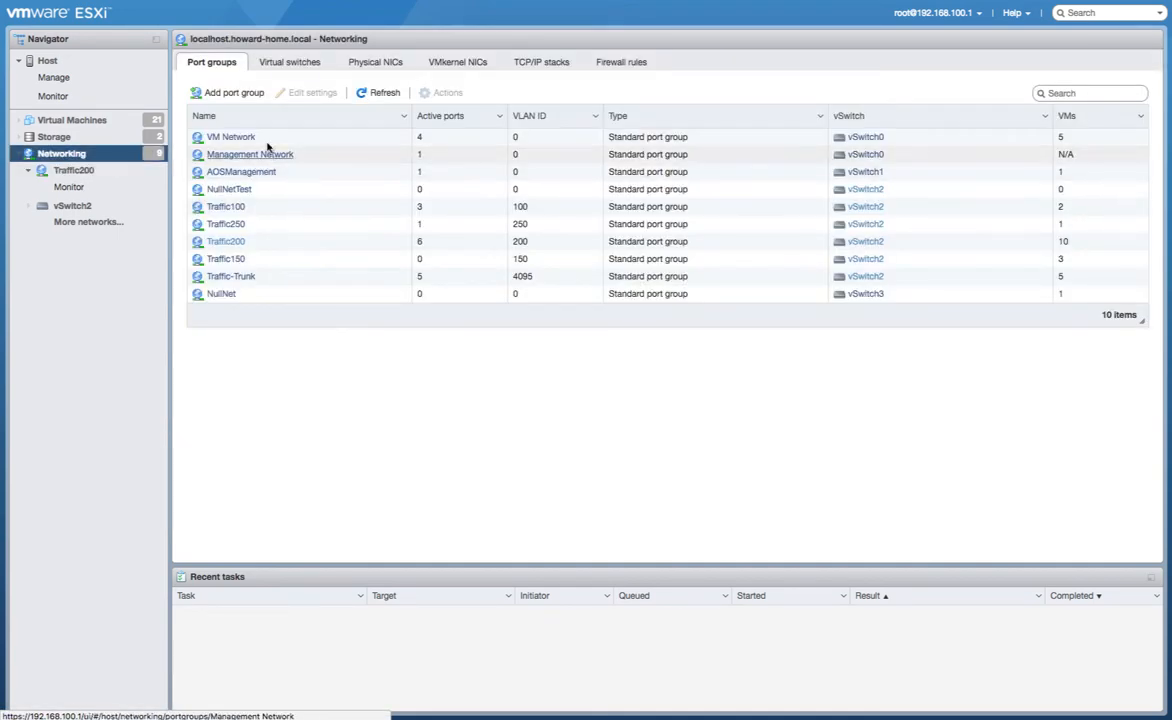
Review vSwitch2's port groups and attached virtual machines again, and check the host's available datastores.
{"action": "left_click", "coordinate": [285, 65]}
{"action": "left_click", "coordinate": [236, 172]}
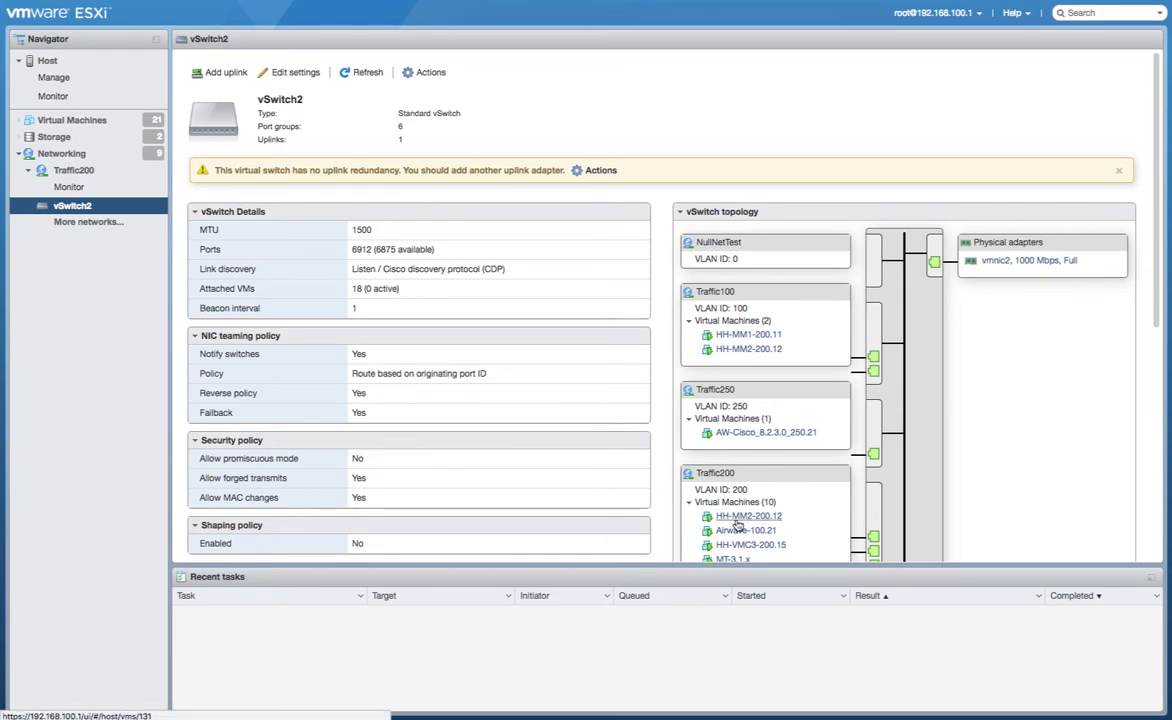
{"action": "scroll", "coordinate": [738, 525], "scroll_direction": "down", "scroll_amount": 1}
{"action": "scroll", "coordinate": [738, 525], "scroll_direction": "down", "scroll_amount": 3}
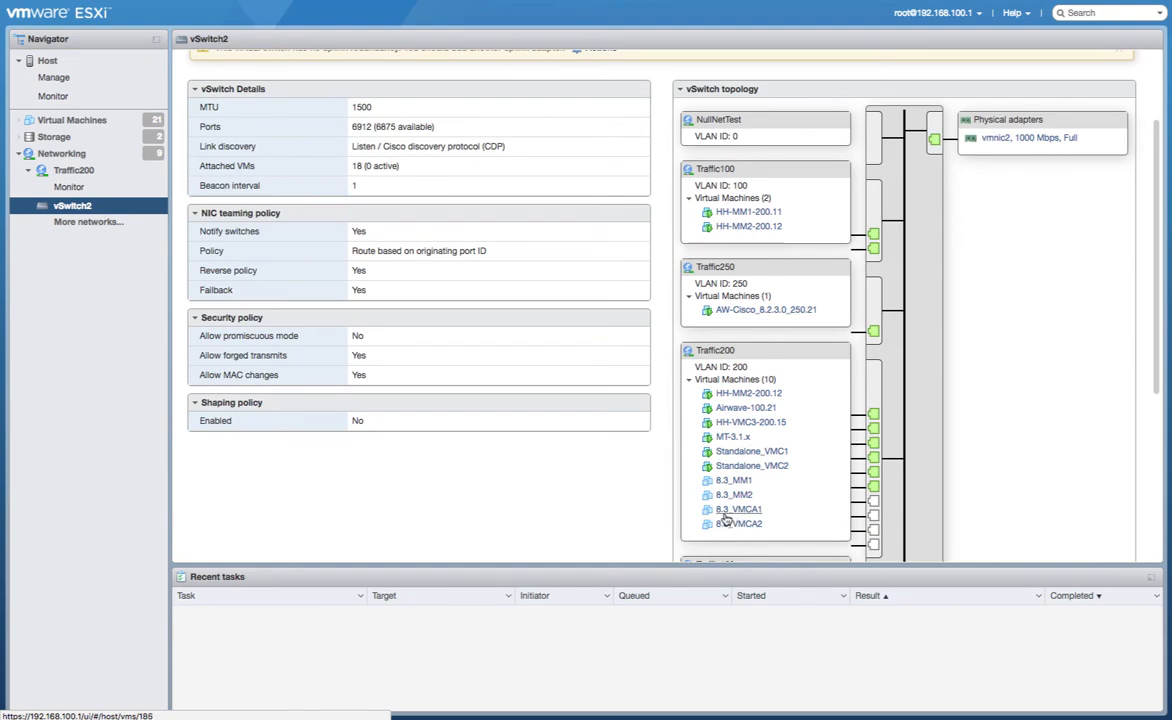
{"action": "scroll", "coordinate": [792, 425], "scroll_direction": "up", "scroll_amount": 2}
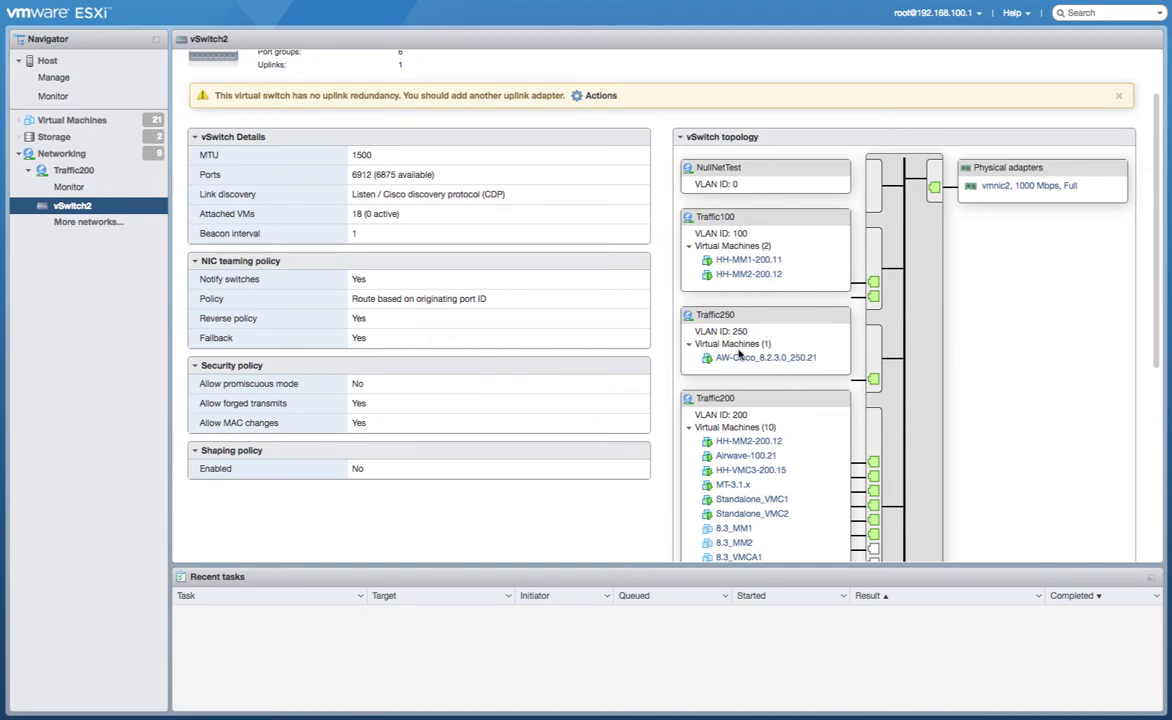
{"action": "scroll", "coordinate": [395, 359], "scroll_direction": "up", "scroll_amount": 2}
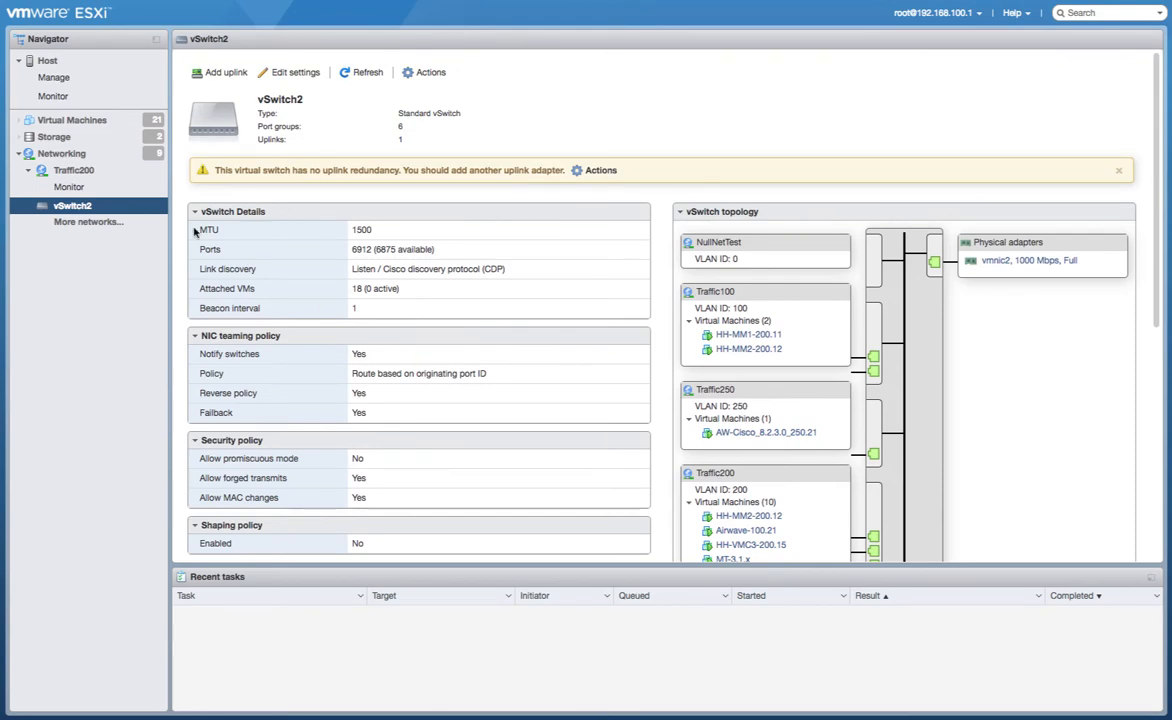
{"action": "left_click", "coordinate": [64, 139]}
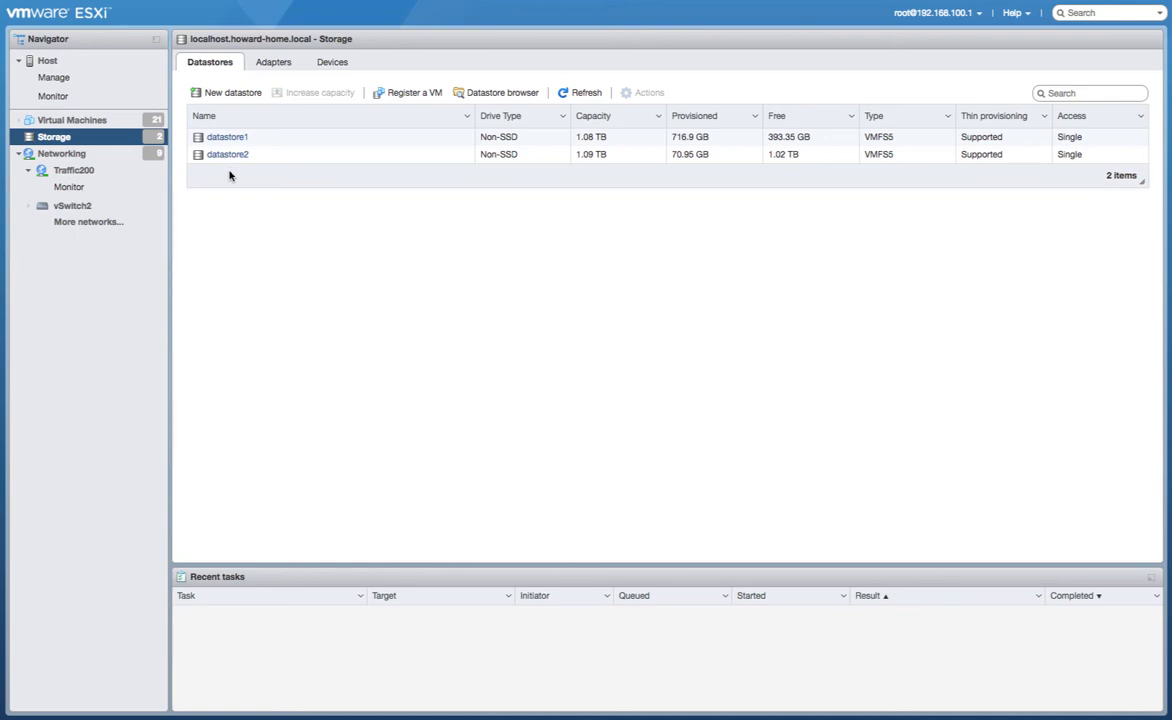
Start deploying a virtual machine from an OVF or OVA file and name it Demo MM.
{"action": "left_click", "coordinate": [83, 124]}
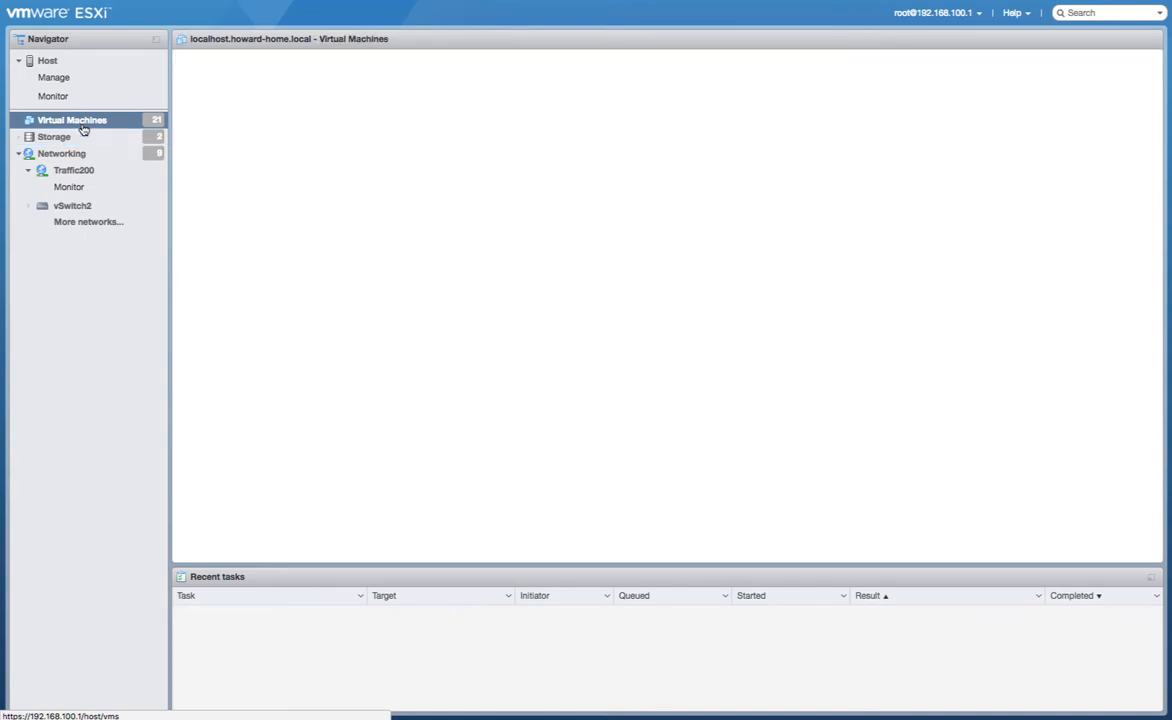
{"action": "left_click", "coordinate": [223, 78]}
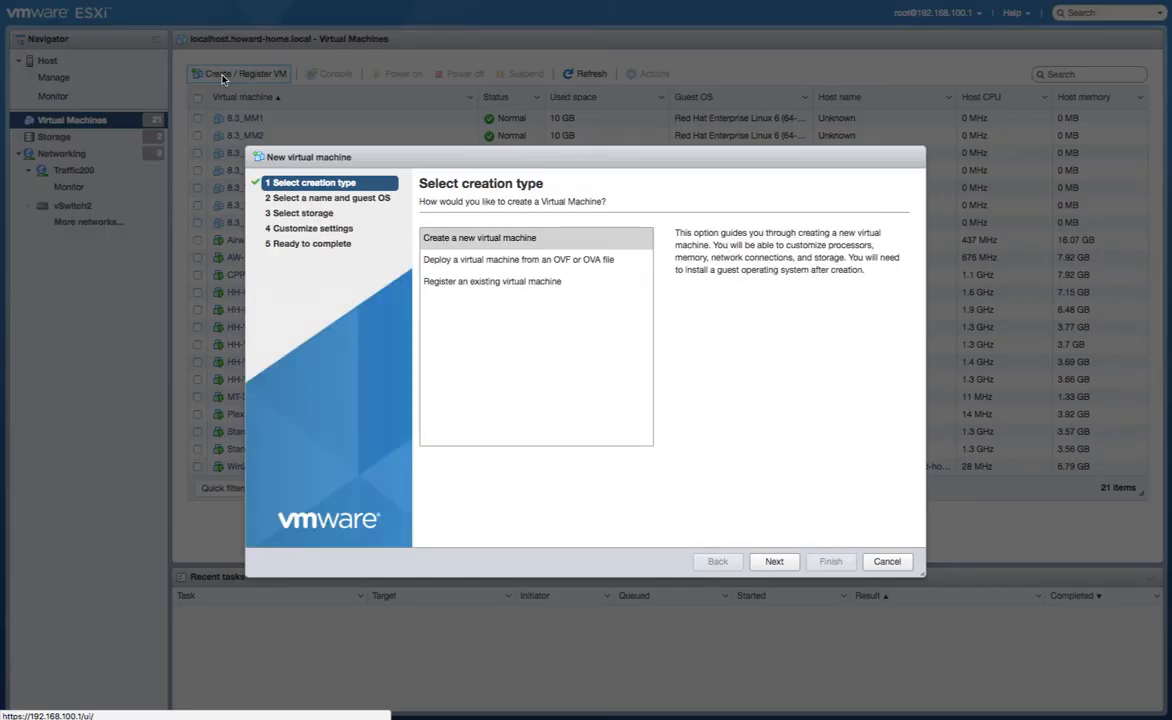
{"action": "left_click", "coordinate": [490, 259]}
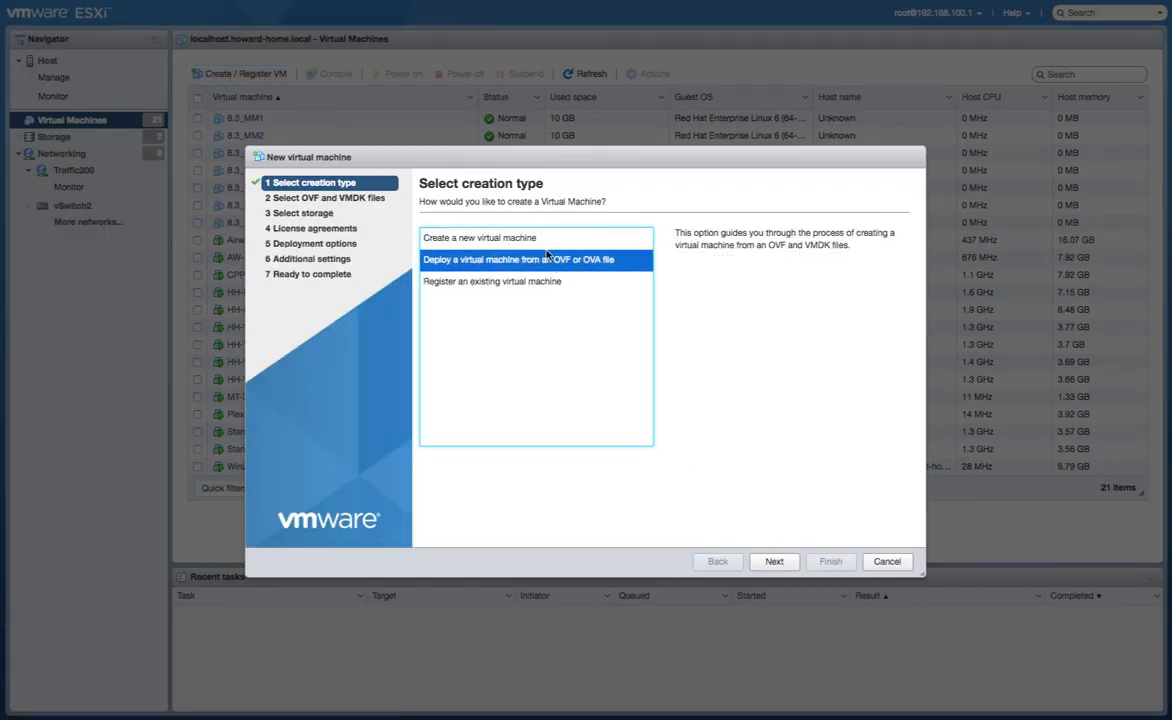
{"action": "left_click", "coordinate": [786, 565]}
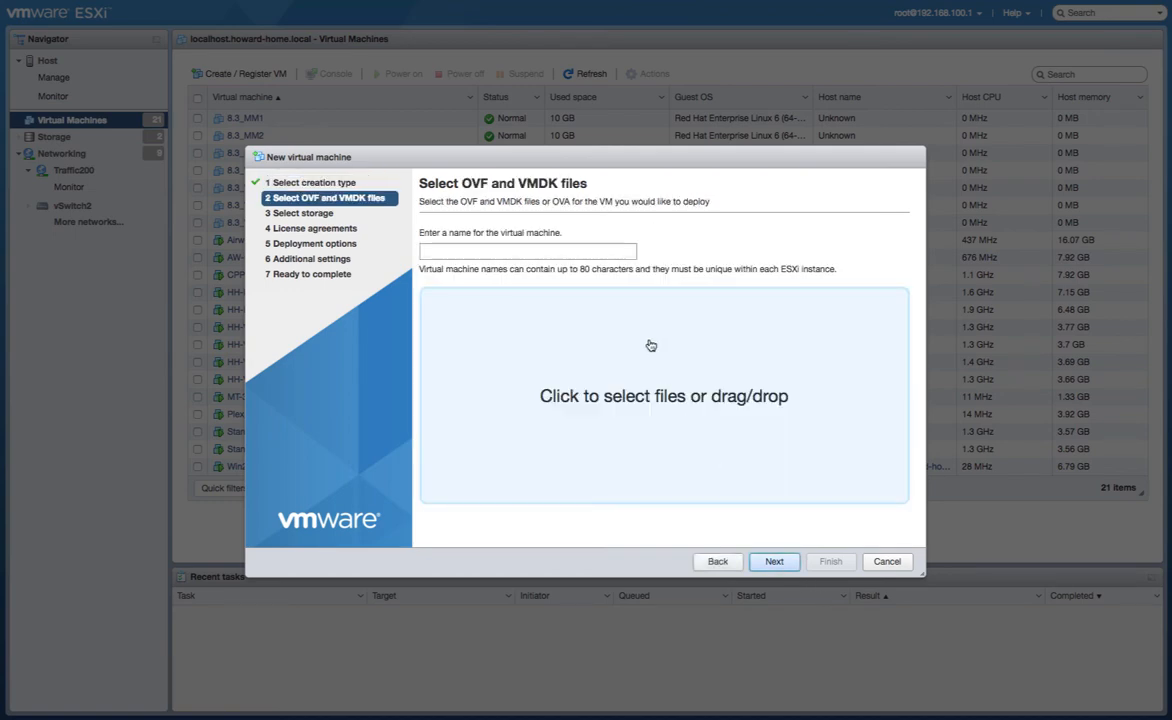
{"action": "left_click", "coordinate": [589, 257]}
{"action": "type", "text": "Demo MM"}
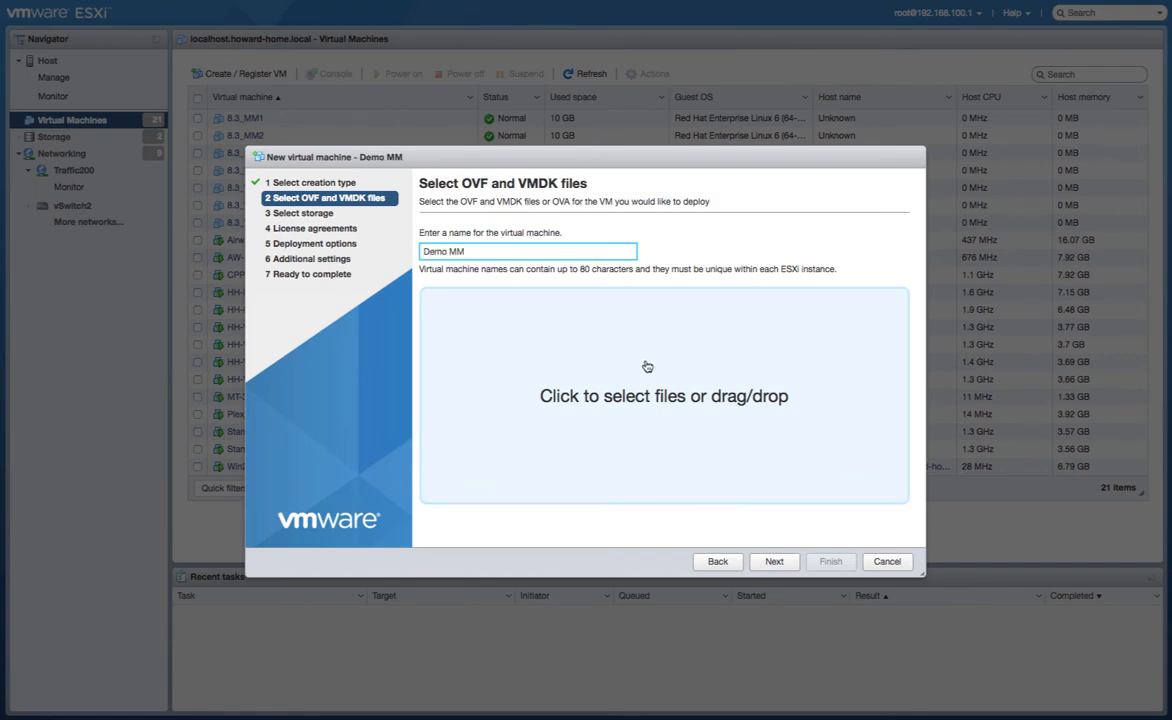
Load all the ArubaOS_MM_8.3.0.0_64562 OVF and VMDK files from their folder as the deployment source.
{"action": "left_click", "coordinate": [594, 336]}
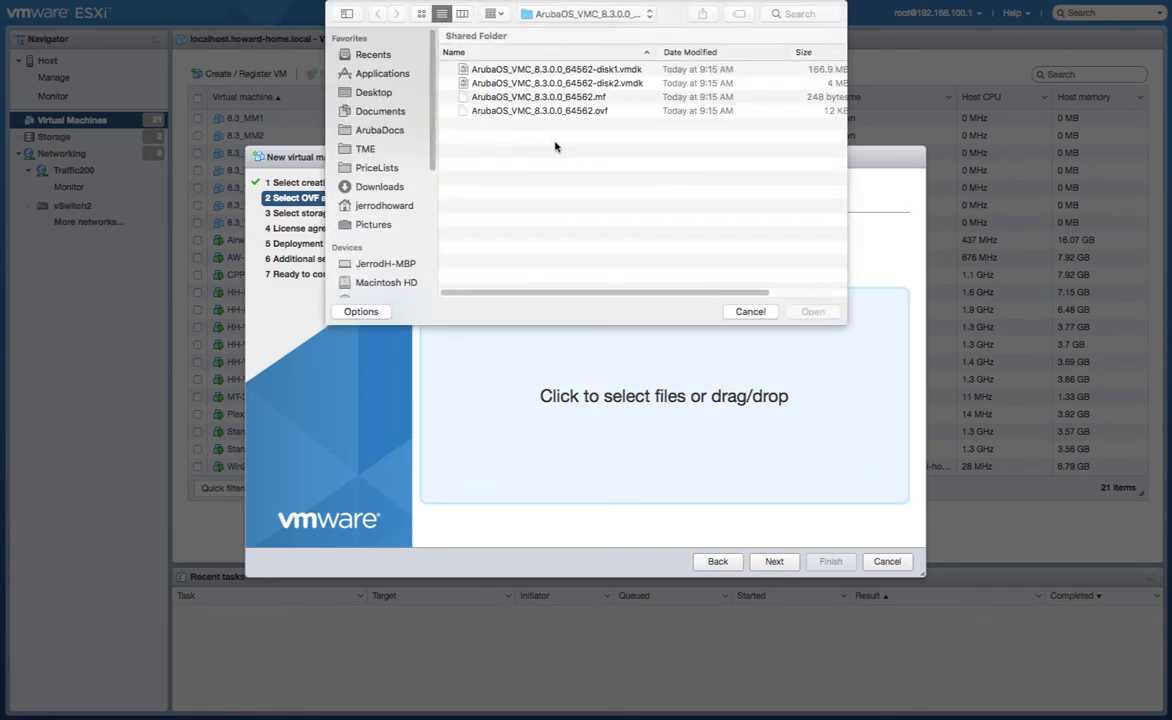
{"action": "left_click", "coordinate": [560, 15]}
{"action": "left_click", "coordinate": [560, 29]}
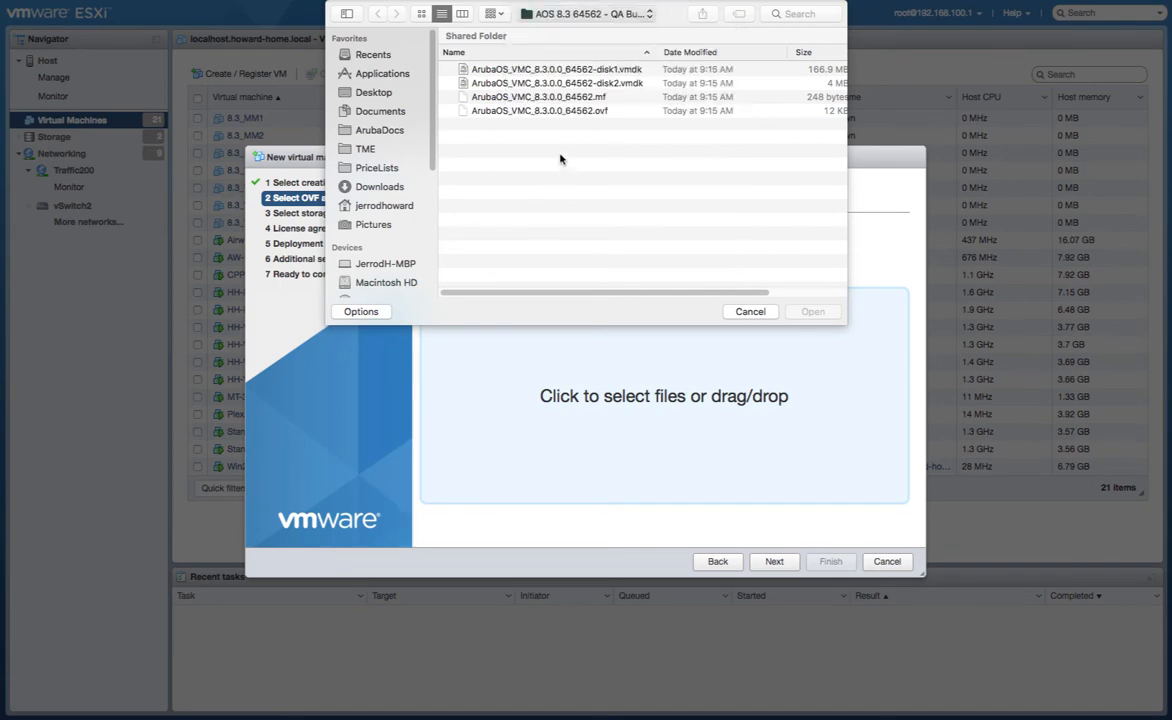
{"action": "double_click", "coordinate": [517, 152]}
{"action": "key", "text": "super+a"}
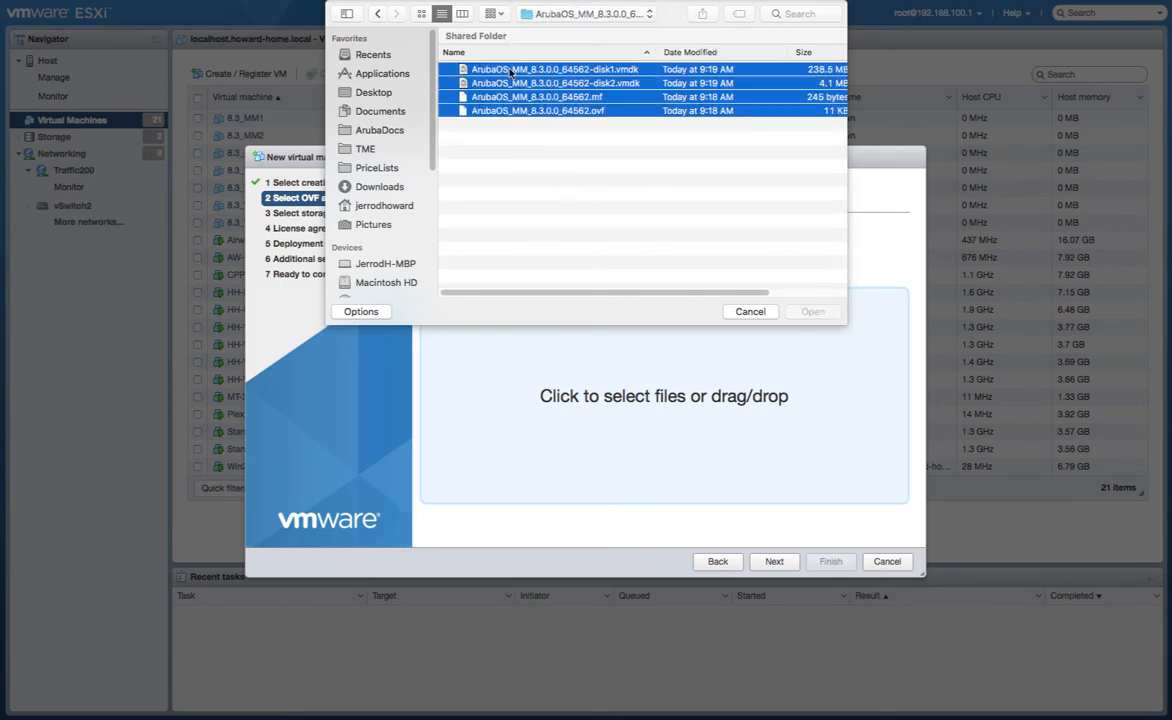
{"action": "left_click", "coordinate": [813, 313]}
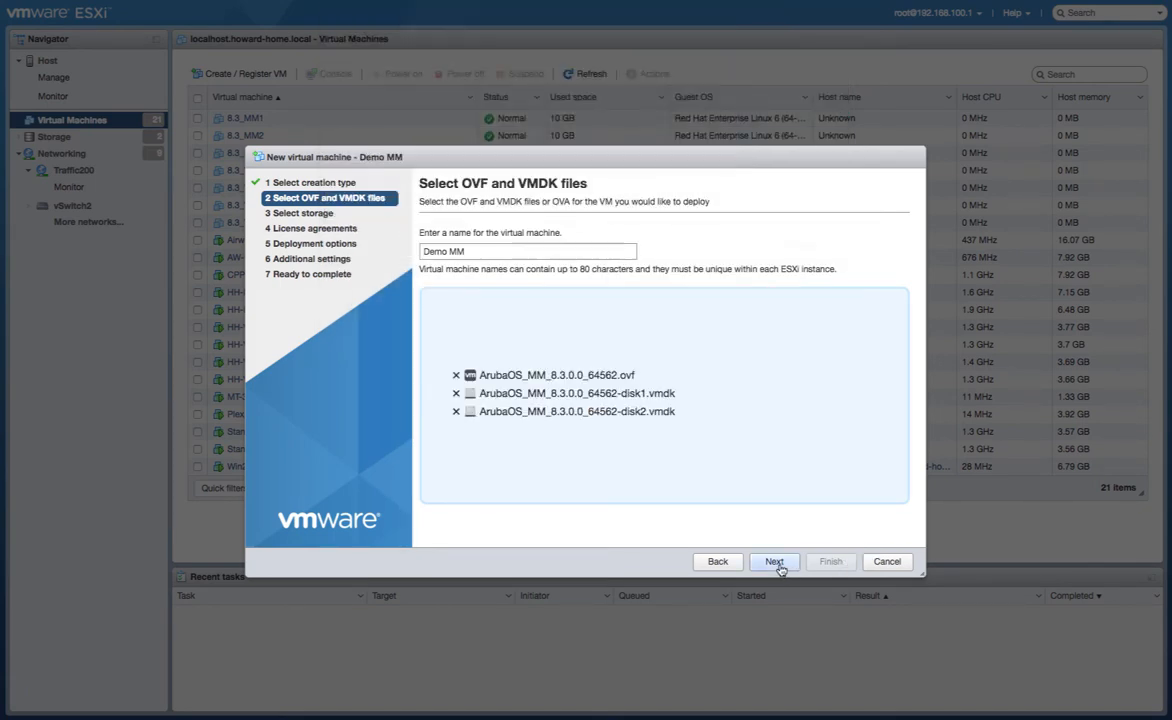
{"action": "left_click", "coordinate": [775, 562]}
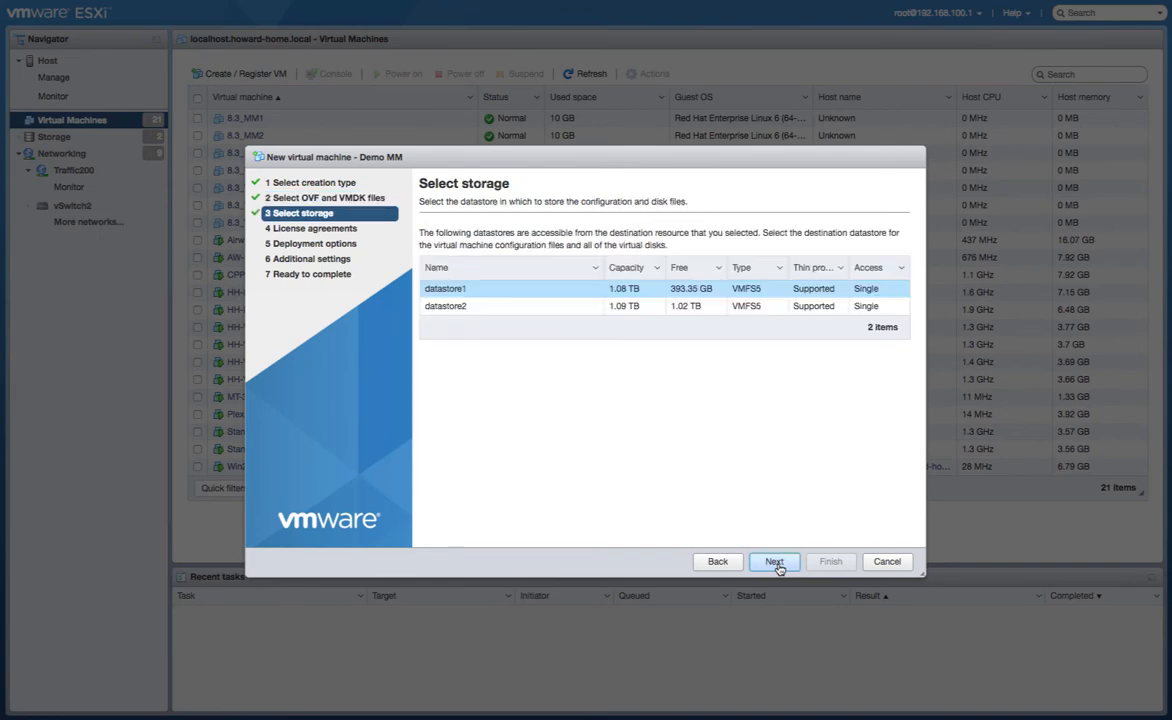
Choose datastore2 as the storage for the Demo MM virtual machine.
{"action": "left_click", "coordinate": [527, 310]}
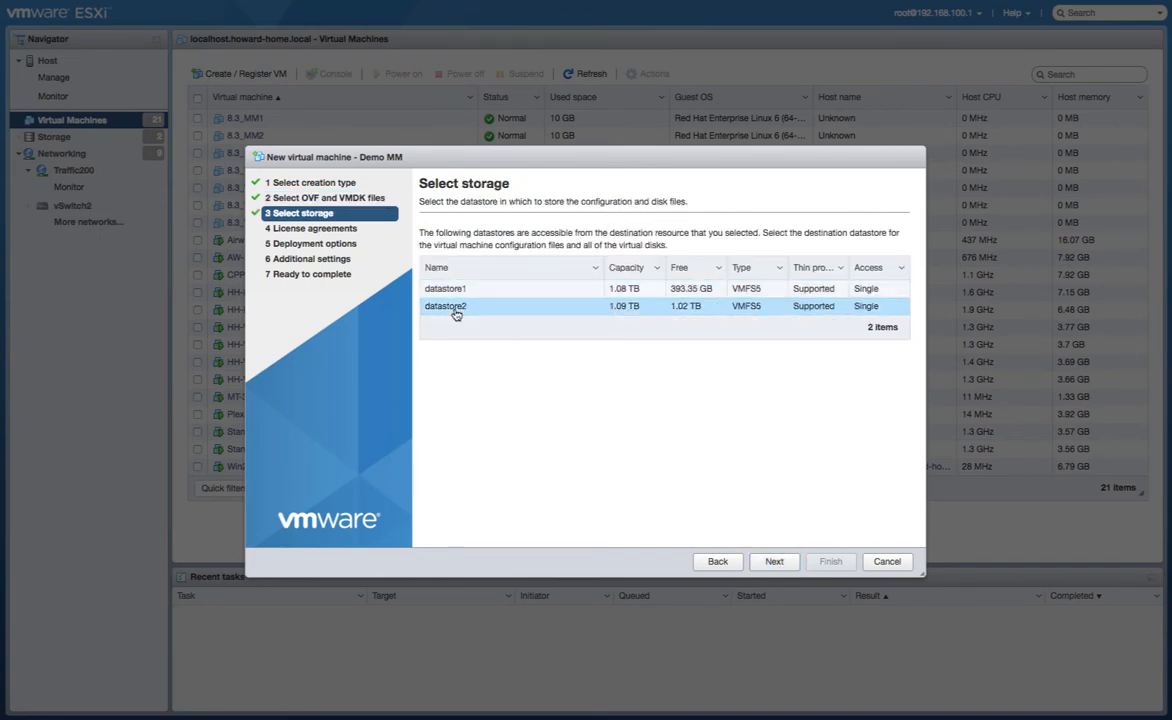
{"action": "left_click", "coordinate": [774, 561]}
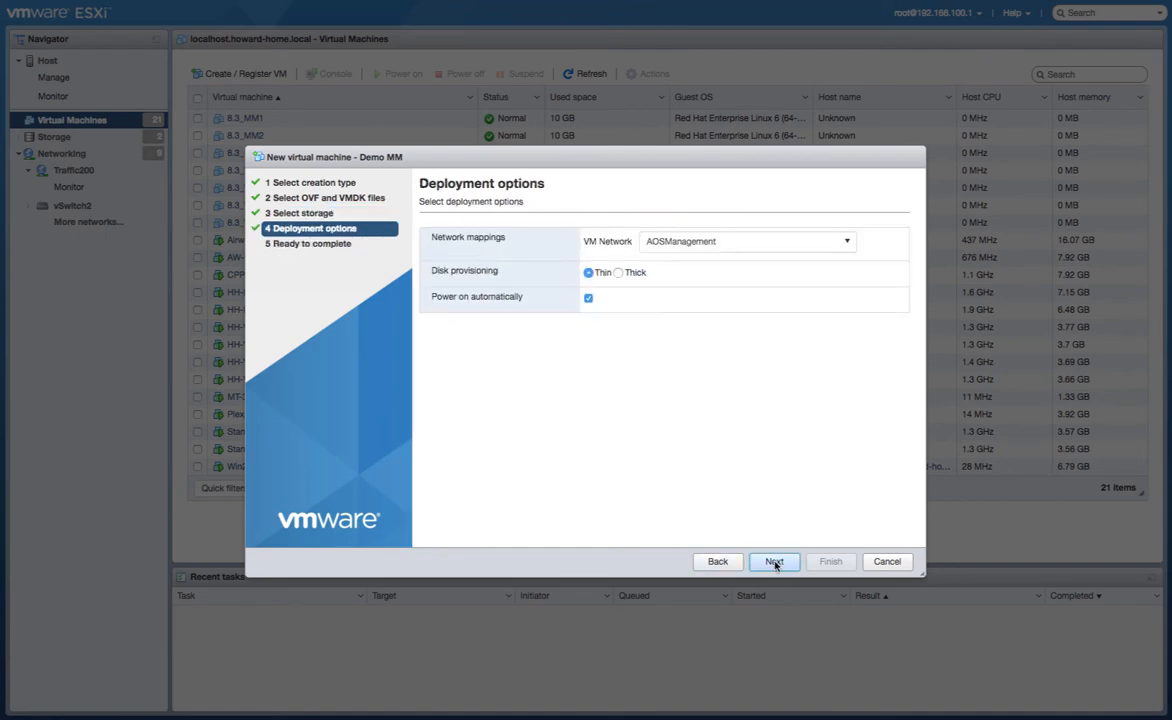
Map the VM network to Traffic200, choose thick disk provisioning with automatic power-on disabled, and finish deploying Demo MM.
{"action": "left_click", "coordinate": [678, 243]}
{"action": "left_click", "coordinate": [678, 366]}
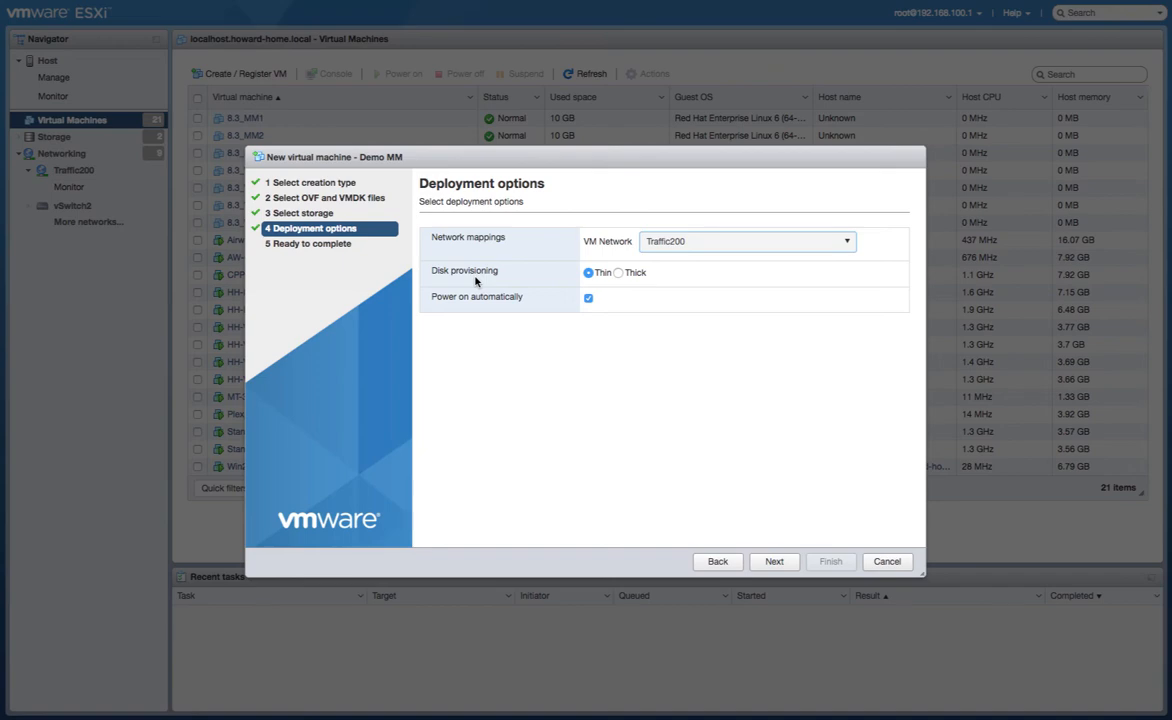
{"action": "left_click", "coordinate": [619, 273]}
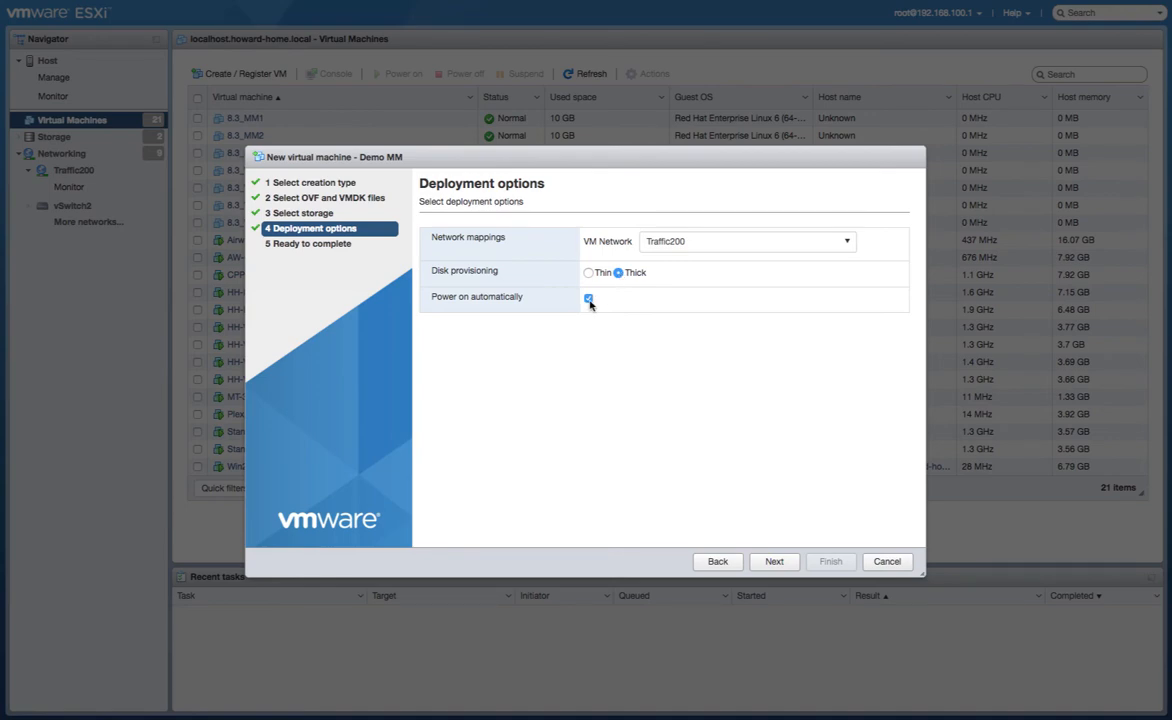
{"action": "left_click", "coordinate": [589, 301]}
{"action": "left_click", "coordinate": [776, 562]}
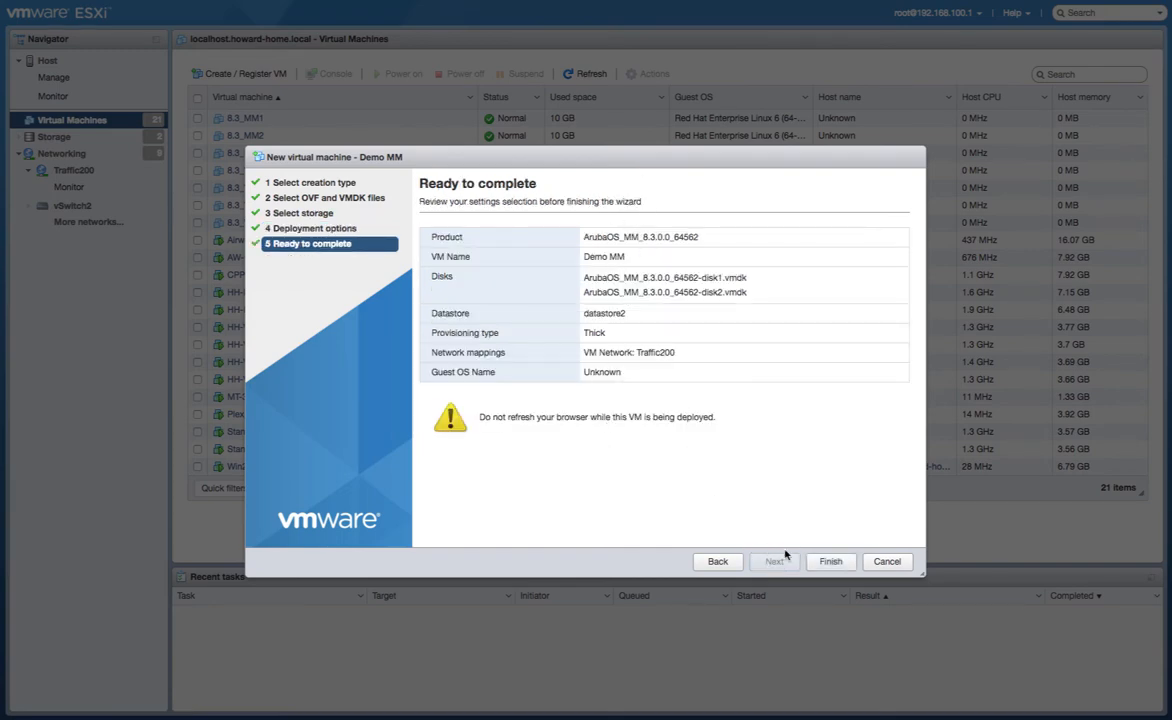
{"action": "left_click", "coordinate": [828, 562]}
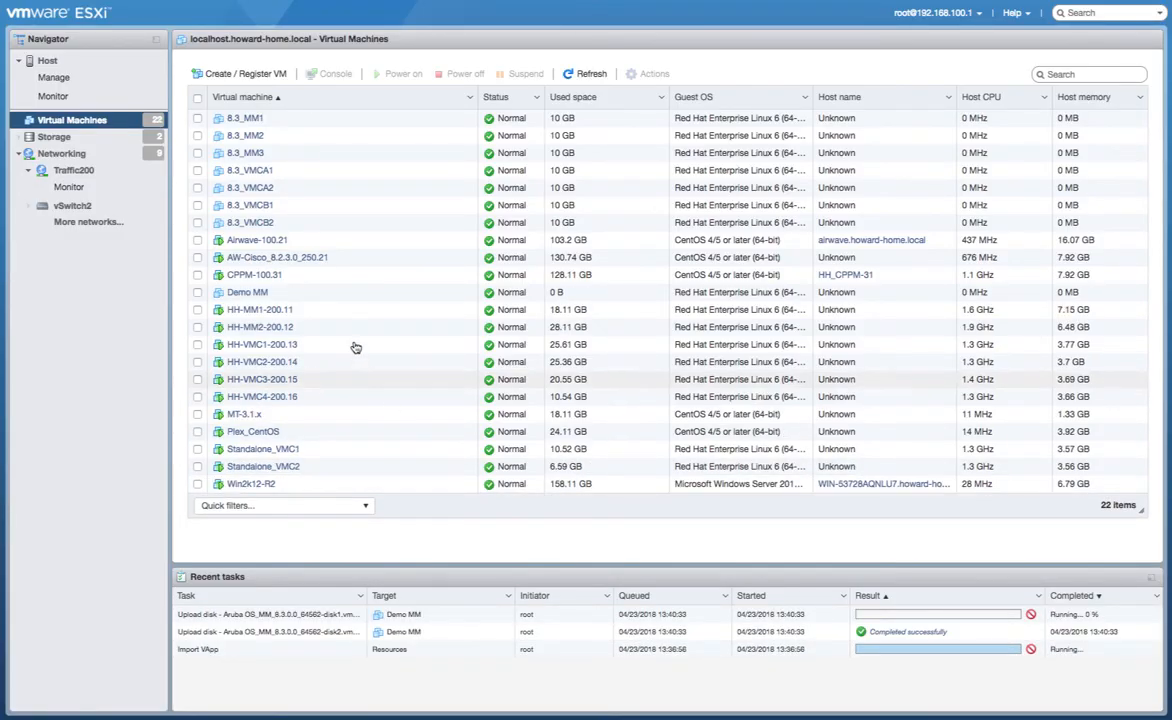
Open the Demo MM virtual machine's hardware settings and assign network adapter 1 to NullNet.
{"action": "left_click", "coordinate": [258, 296]}
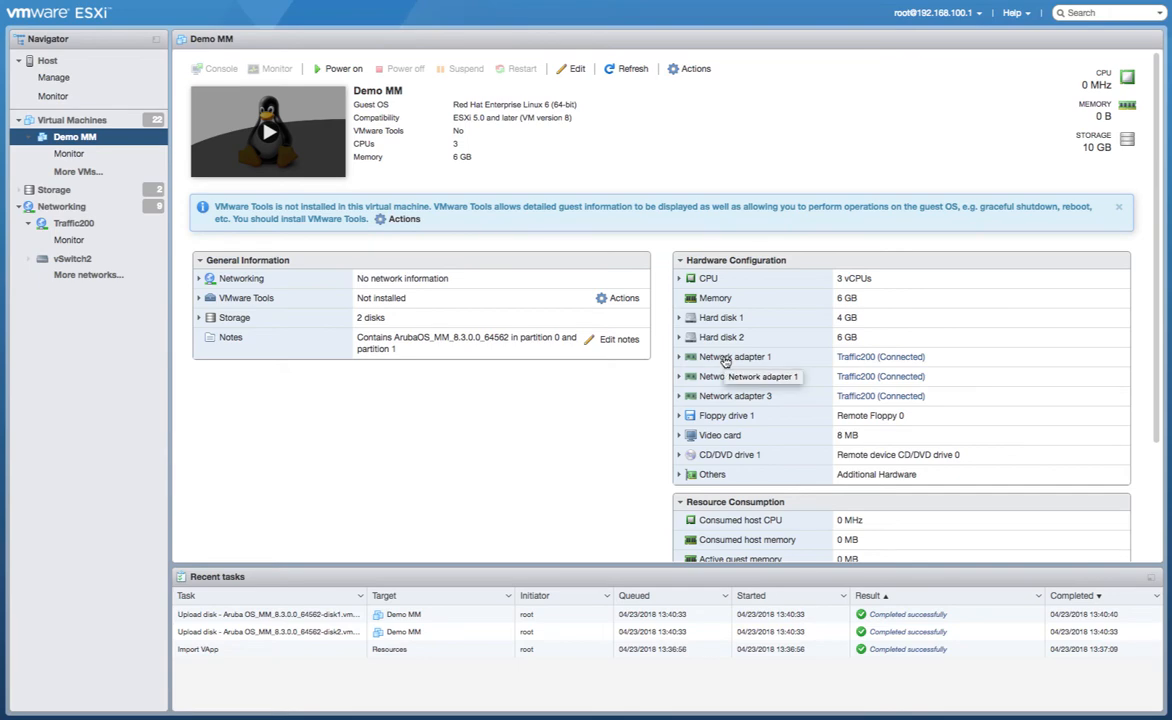
{"action": "left_click", "coordinate": [578, 69]}
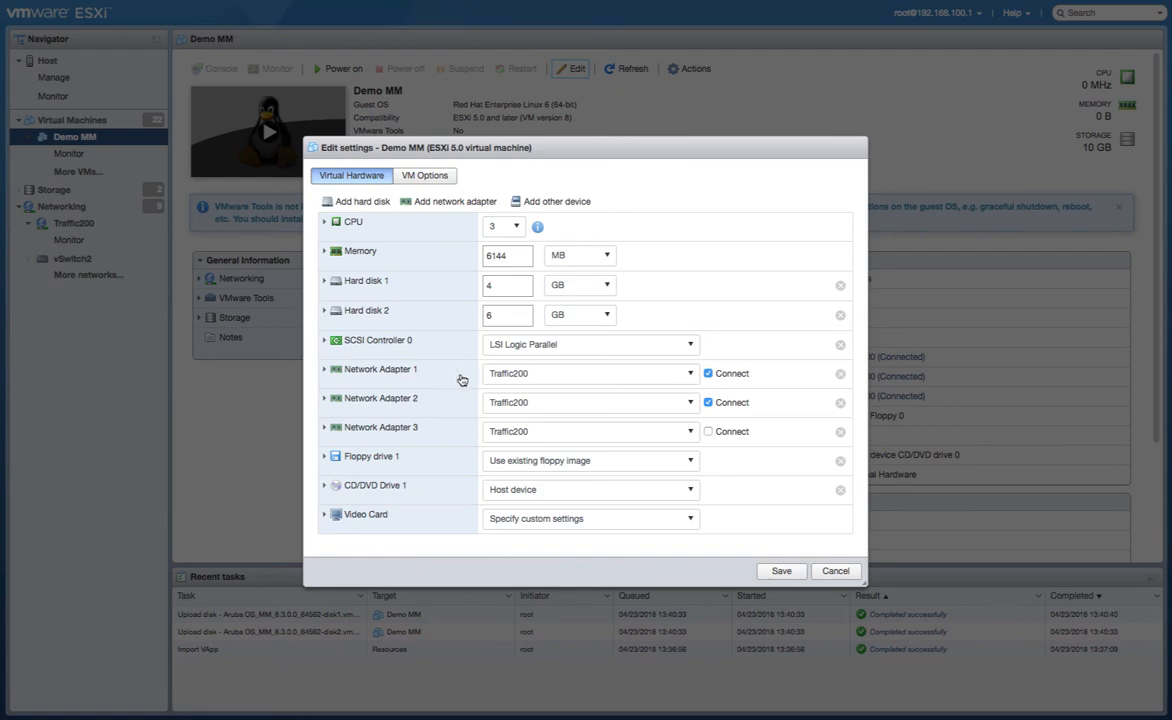
{"action": "left_click", "coordinate": [553, 378]}
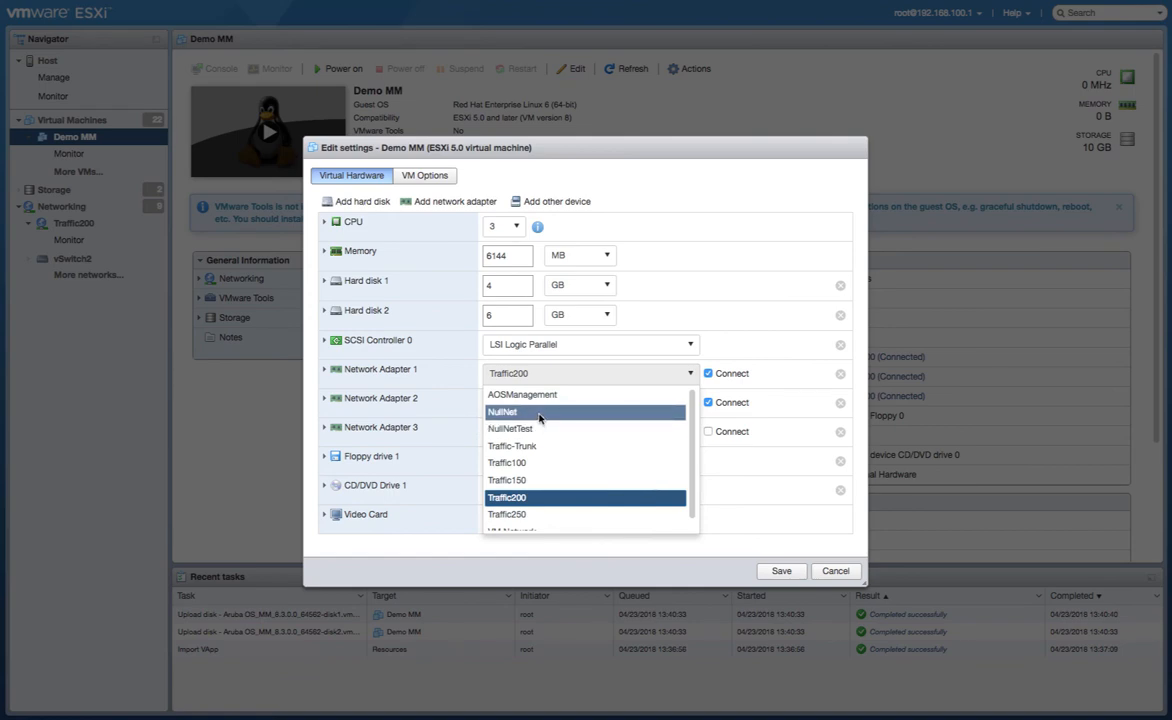
{"action": "left_click", "coordinate": [539, 414]}
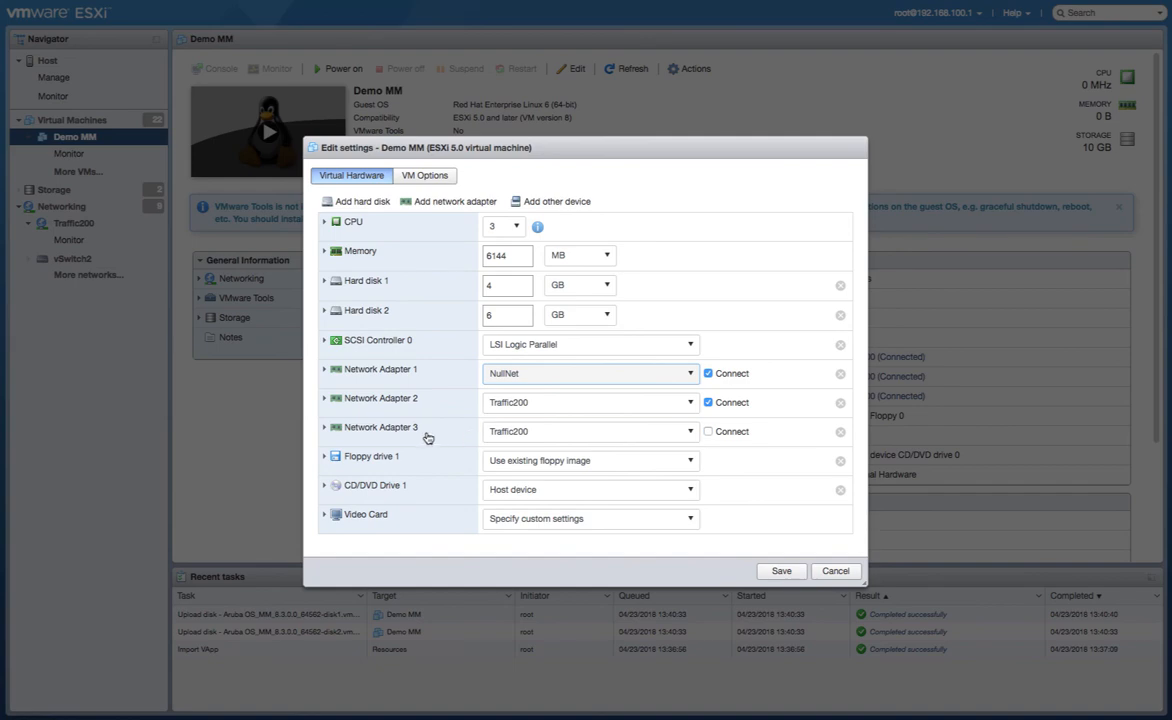
Try assigning Demo MM's network adapter 3 to Traffic150 with its connection enabled.
{"action": "left_click", "coordinate": [541, 434]}
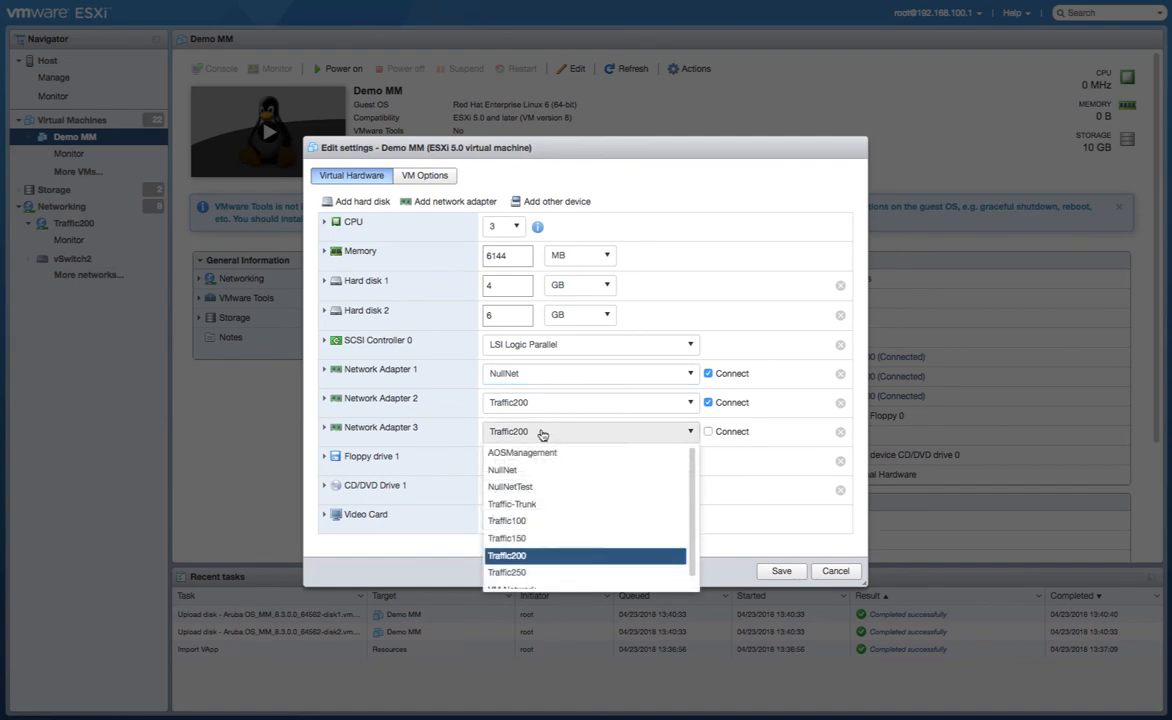
{"action": "left_click", "coordinate": [534, 539]}
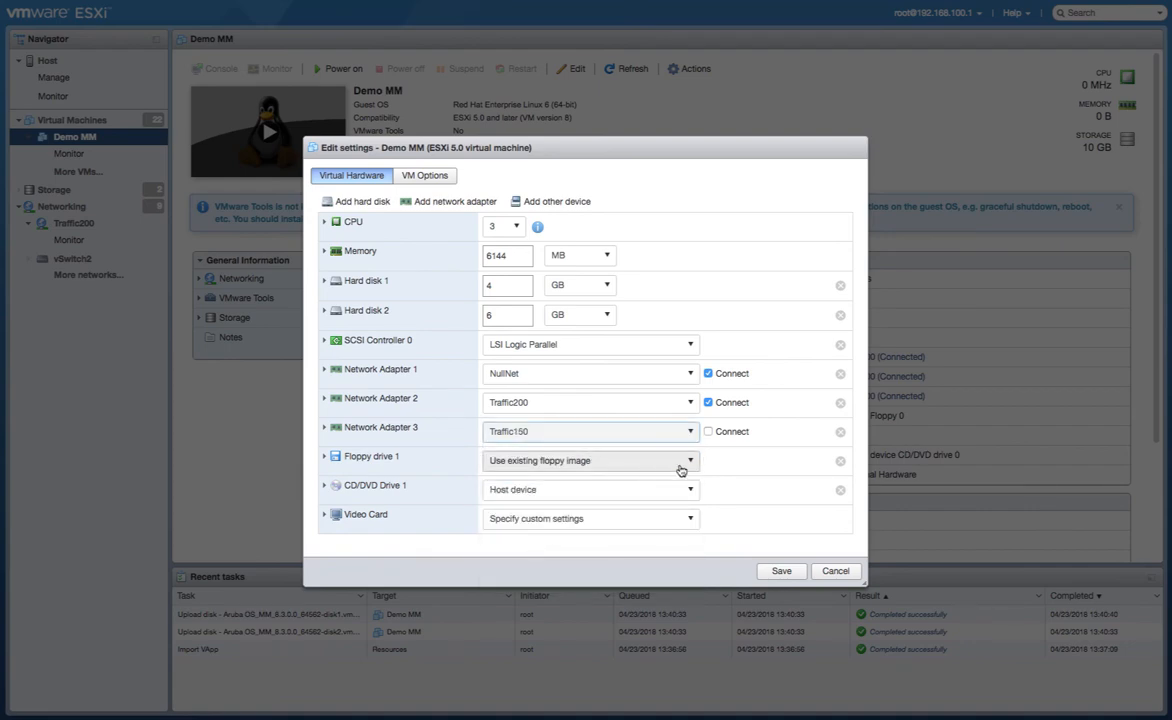
{"action": "left_click", "coordinate": [708, 432]}
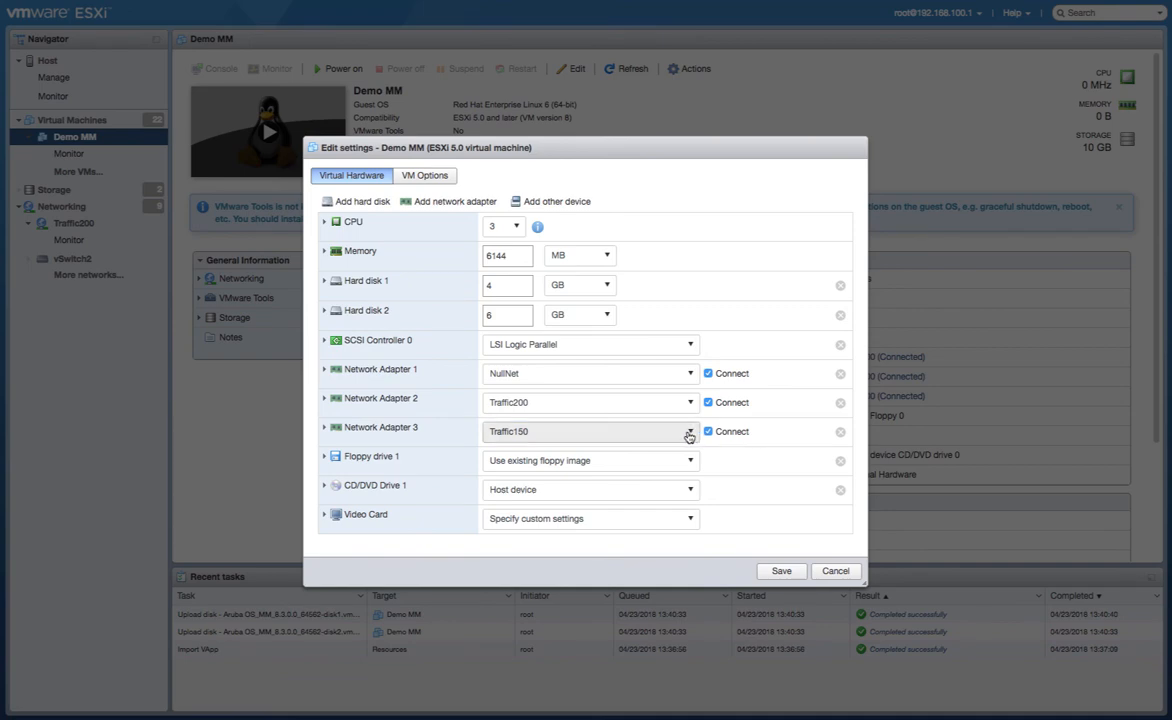
Assign network adapter 3 to NullNet, disable the connection of adapters 1 and 3, and save Demo MM's settings.
{"action": "left_click", "coordinate": [663, 437]}
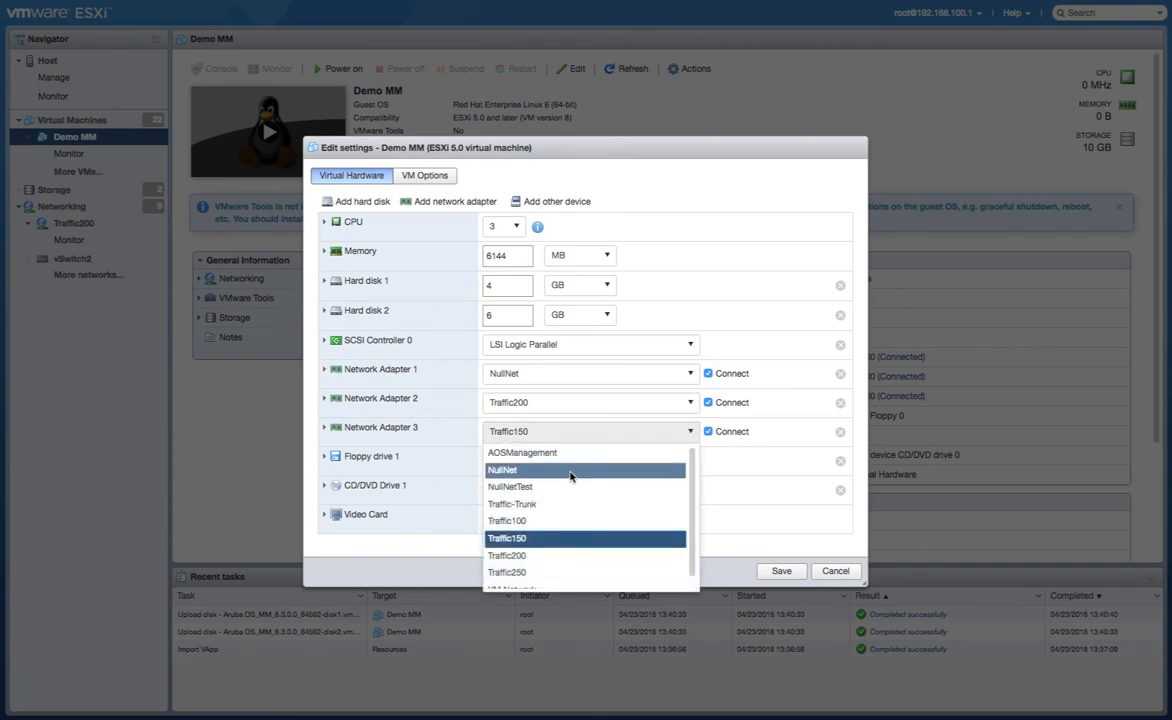
{"action": "left_click", "coordinate": [500, 470]}
{"action": "left_click", "coordinate": [708, 431]}
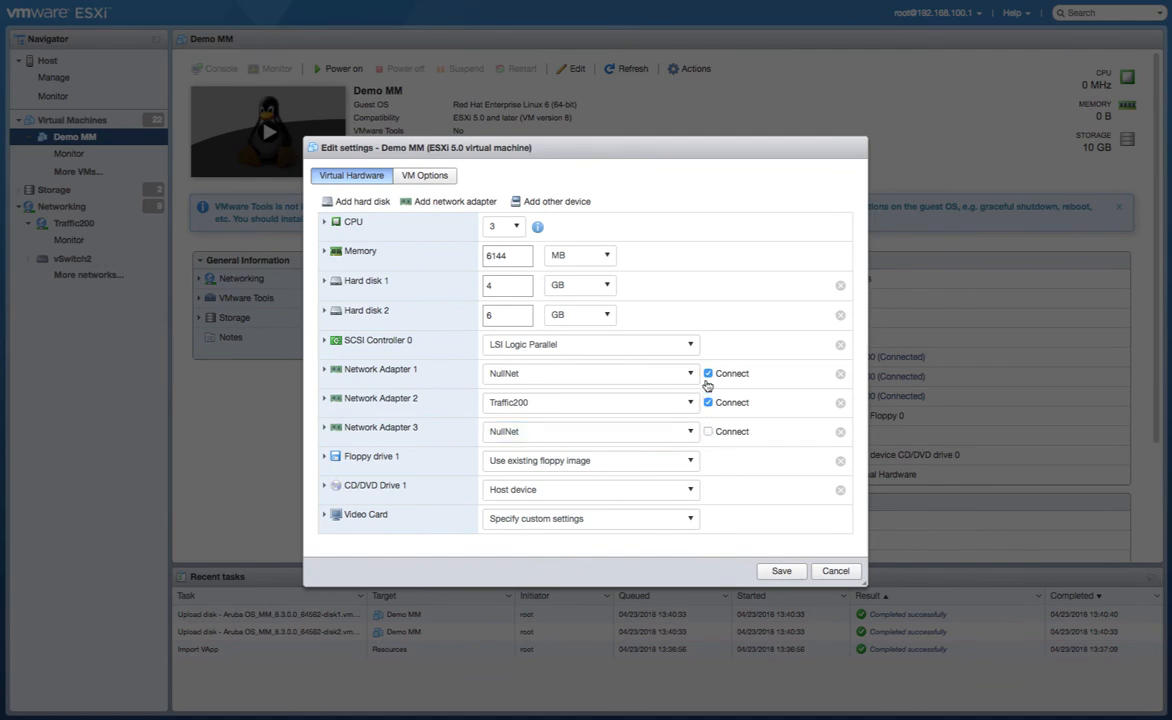
{"action": "left_click", "coordinate": [708, 373]}
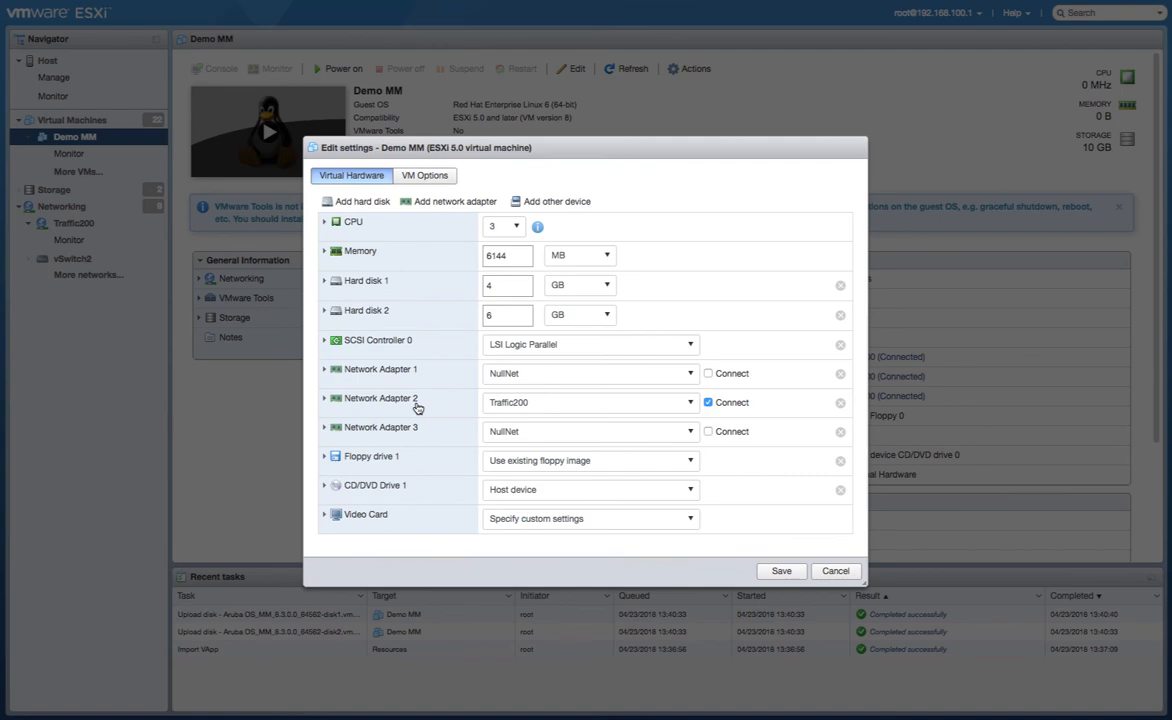
{"action": "left_click", "coordinate": [794, 573]}
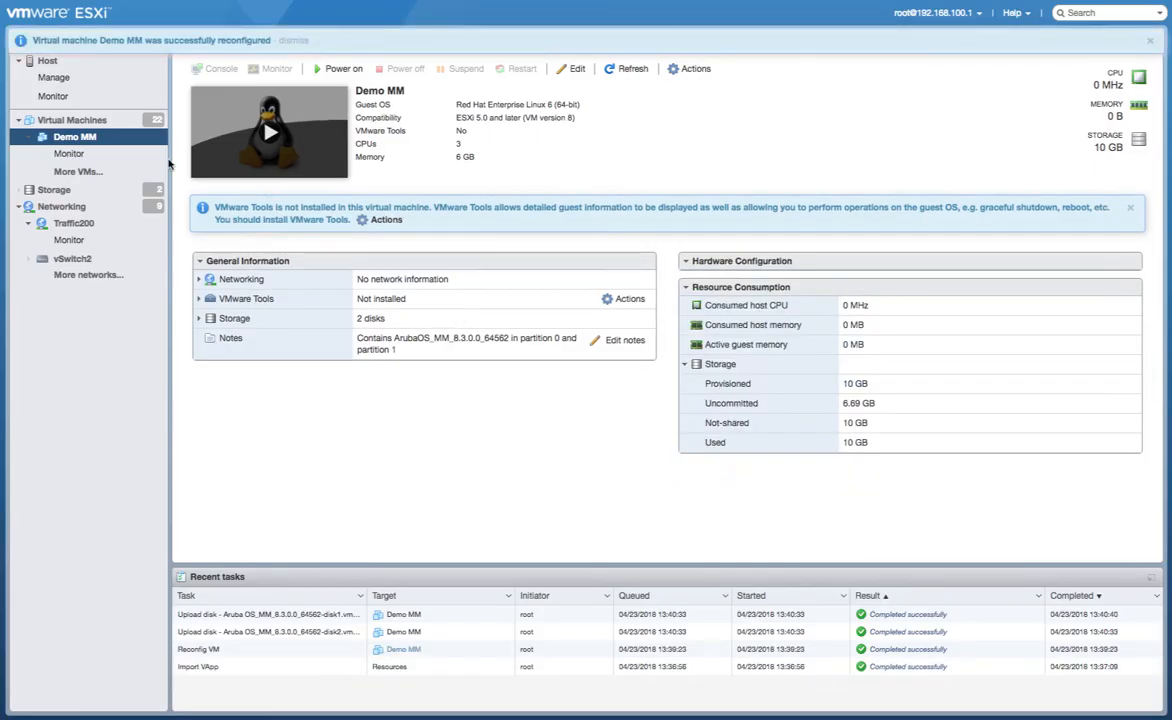
Try assigning network adapter 1 of 8.3_VMCA1 to NullNet with its connection disabled, and discard the changes.
{"action": "left_click", "coordinate": [75, 120]}
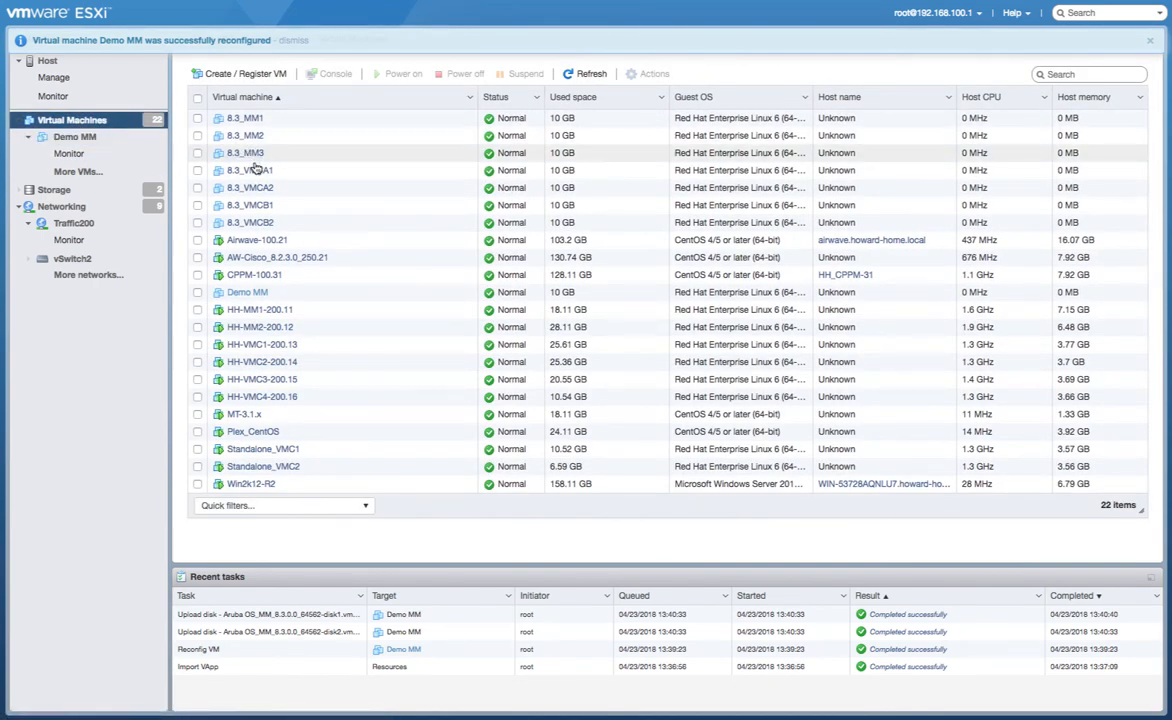
{"action": "left_click", "coordinate": [254, 171]}
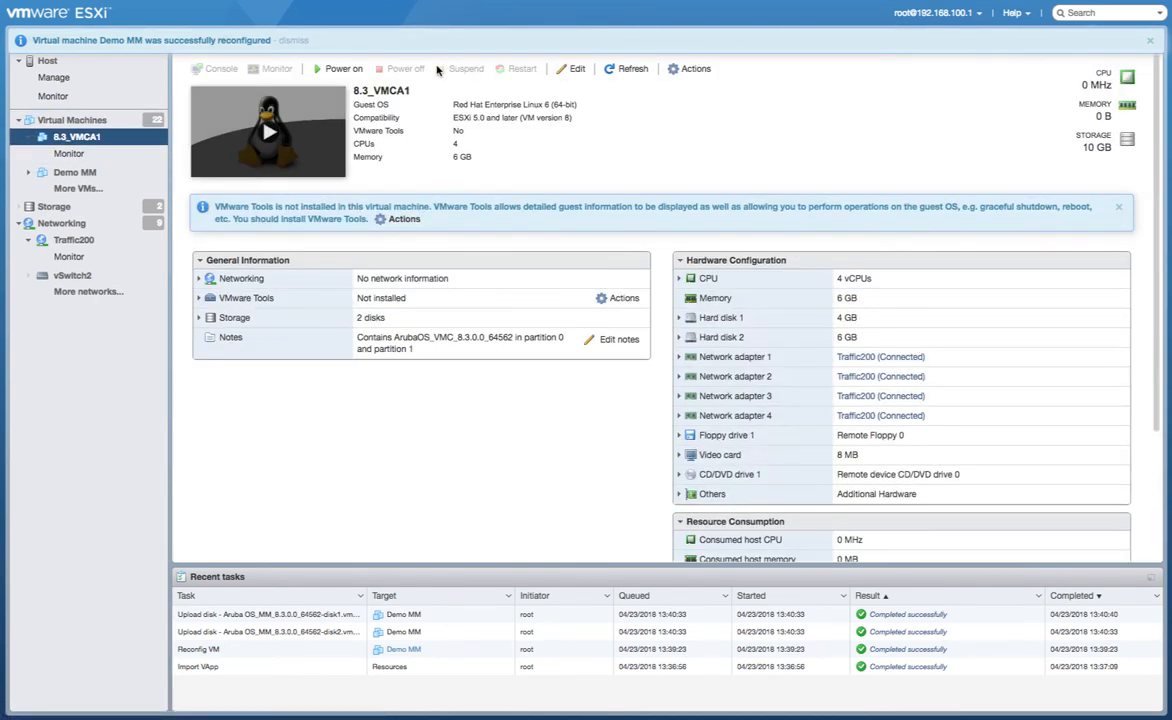
{"action": "left_click", "coordinate": [572, 69]}
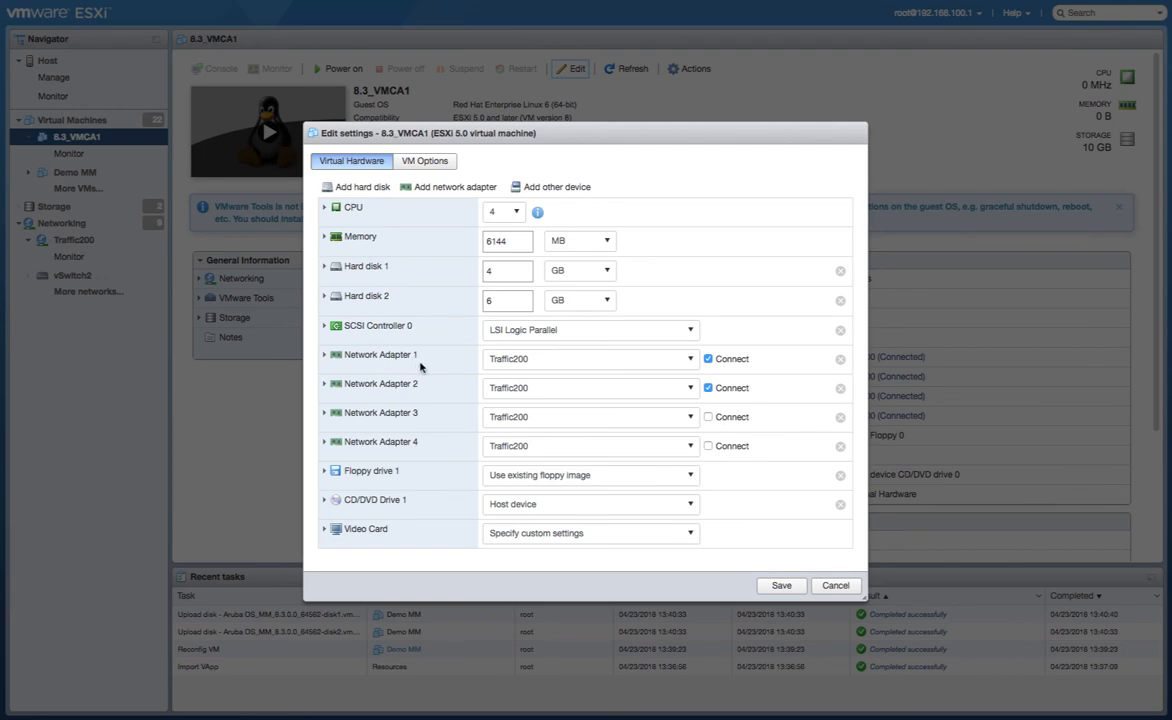
{"action": "left_click", "coordinate": [536, 358]}
{"action": "left_click", "coordinate": [563, 401]}
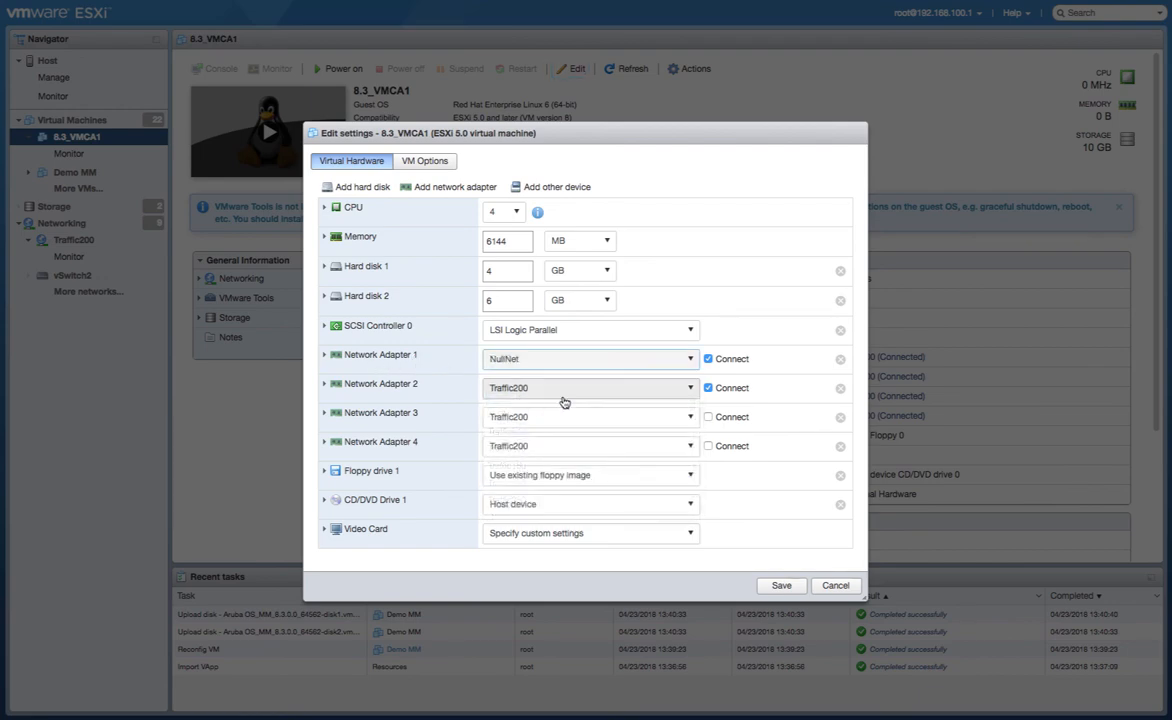
{"action": "left_click", "coordinate": [708, 358]}
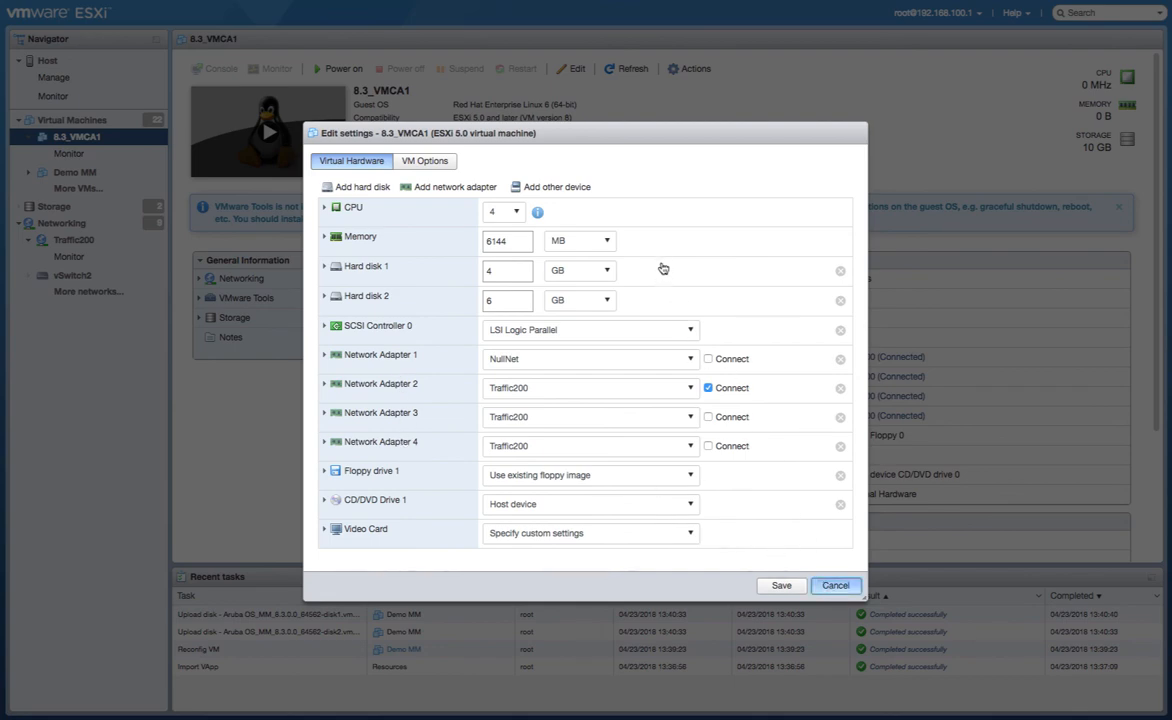
{"action": "key", "text": "Escape"}
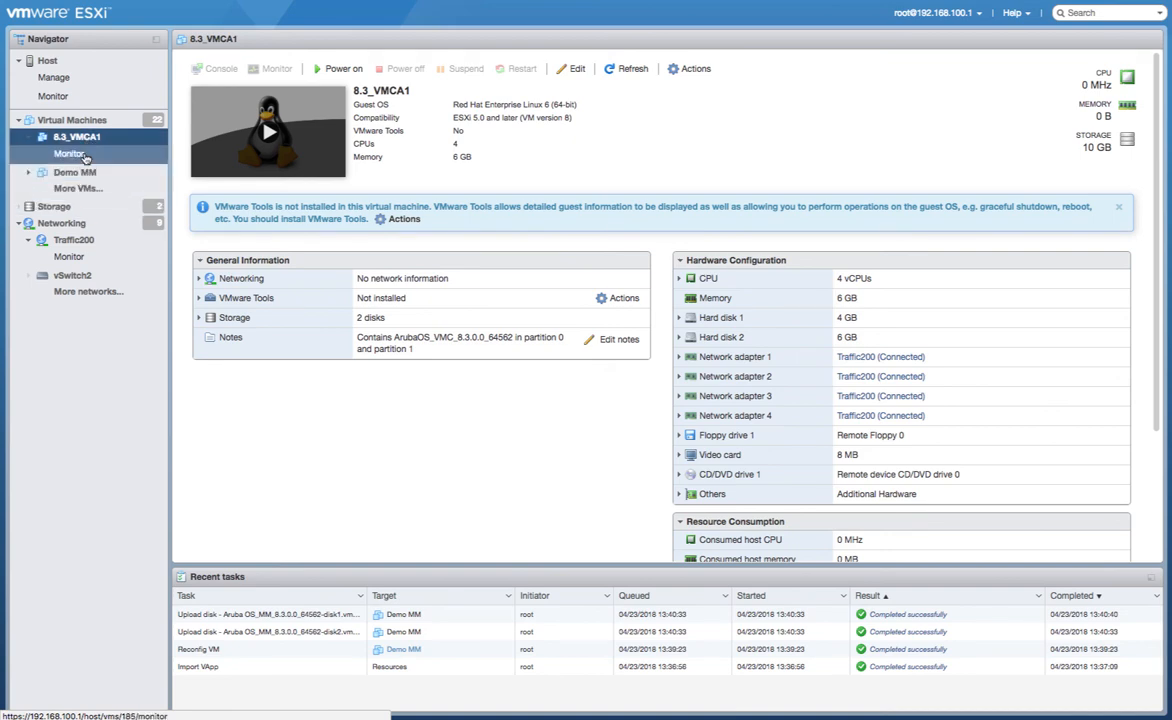
Power on the 8.3_MM1 virtual machine and open its console to proceed with the boot.
{"action": "left_click", "coordinate": [80, 120]}
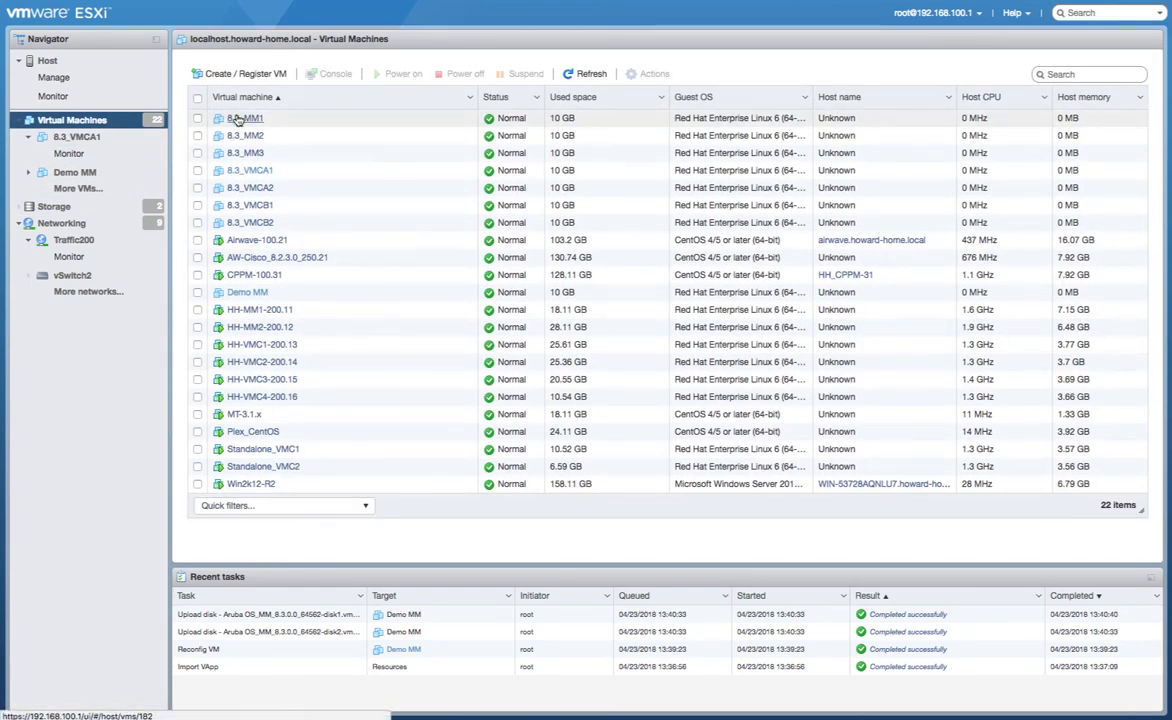
{"action": "left_click", "coordinate": [240, 118]}
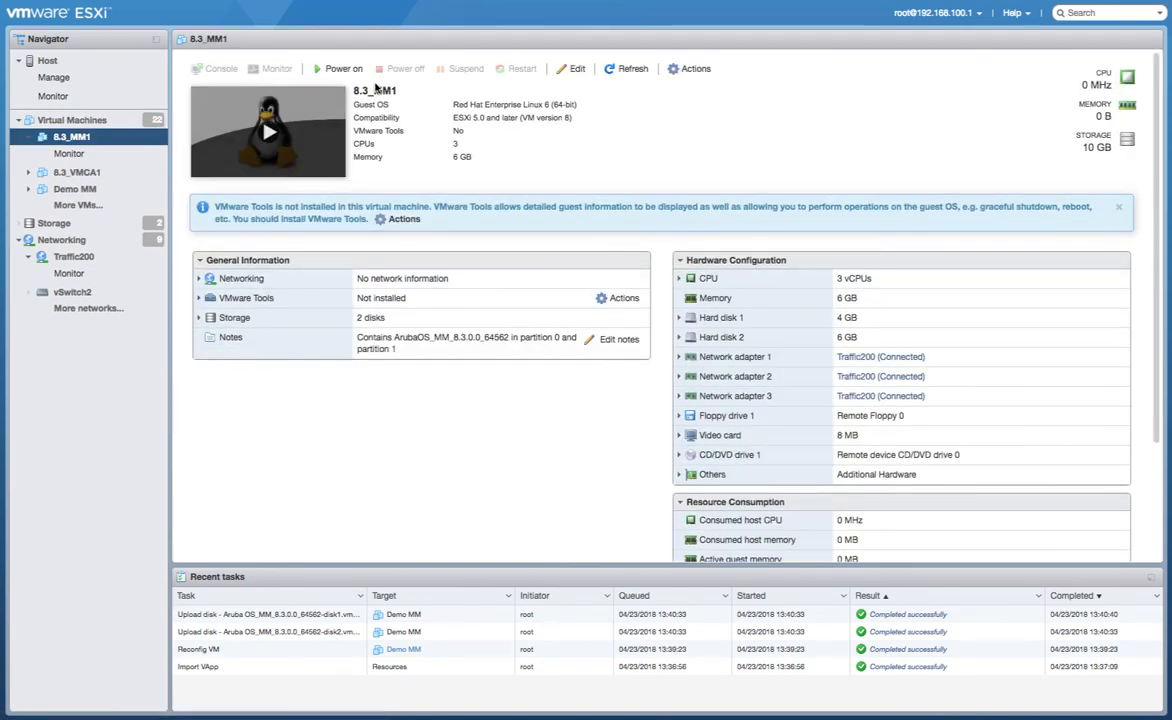
{"action": "left_click", "coordinate": [343, 69]}
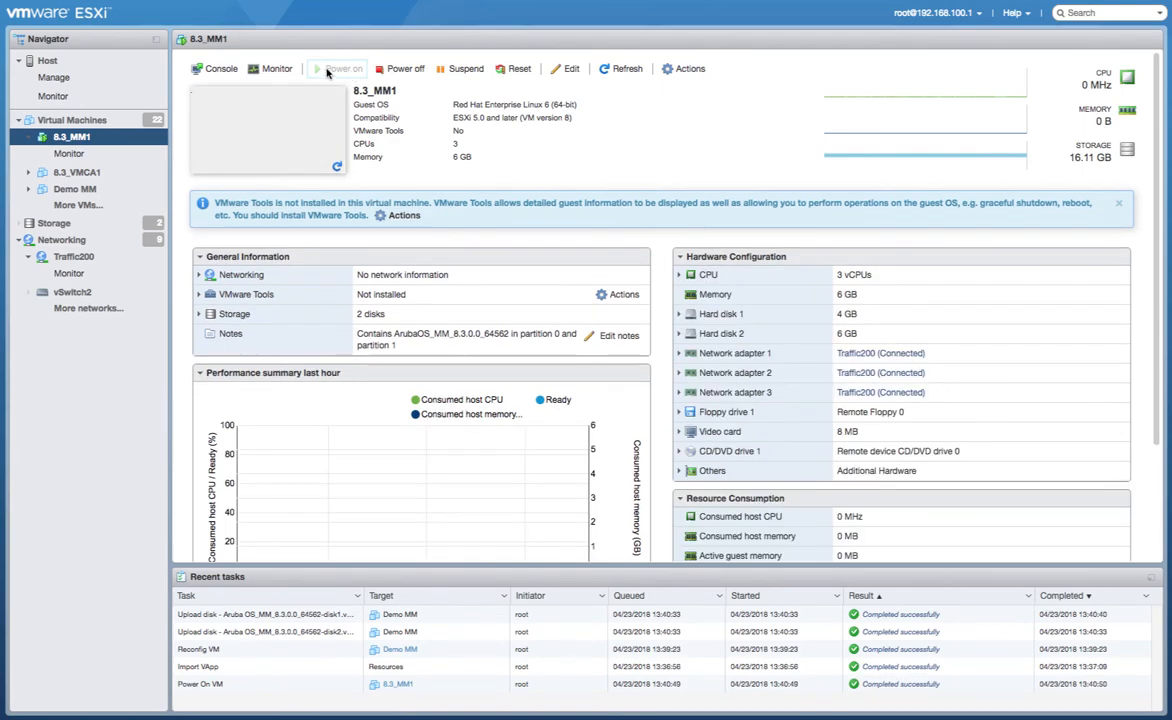
{"action": "left_click", "coordinate": [220, 69]}
{"action": "left_click", "coordinate": [224, 122]}
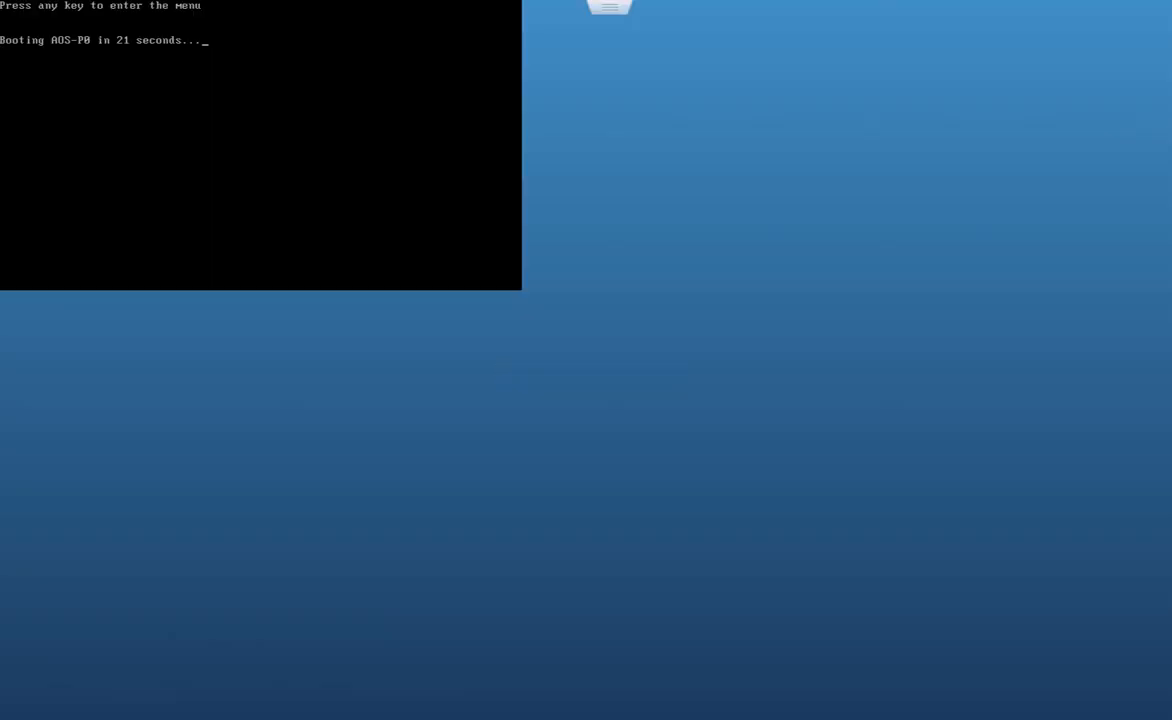
{"action": "key", "text": "Return"}
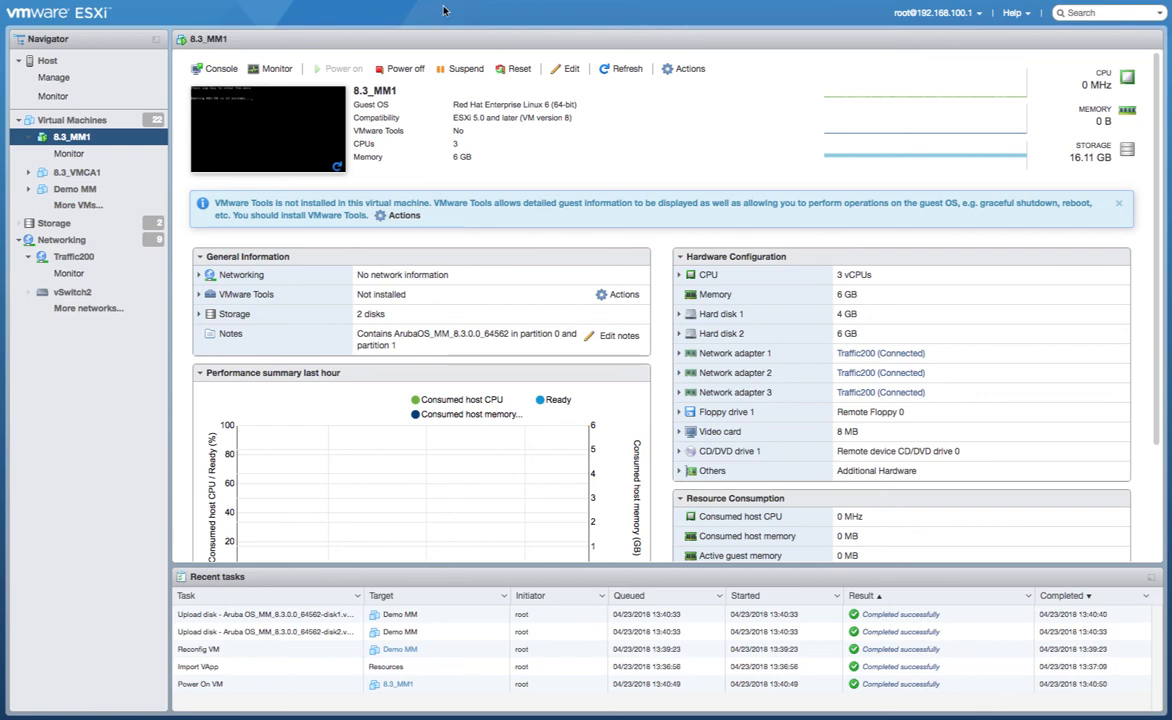
Review the list of port groups in the host's networking.
{"action": "left_click", "coordinate": [50, 241]}
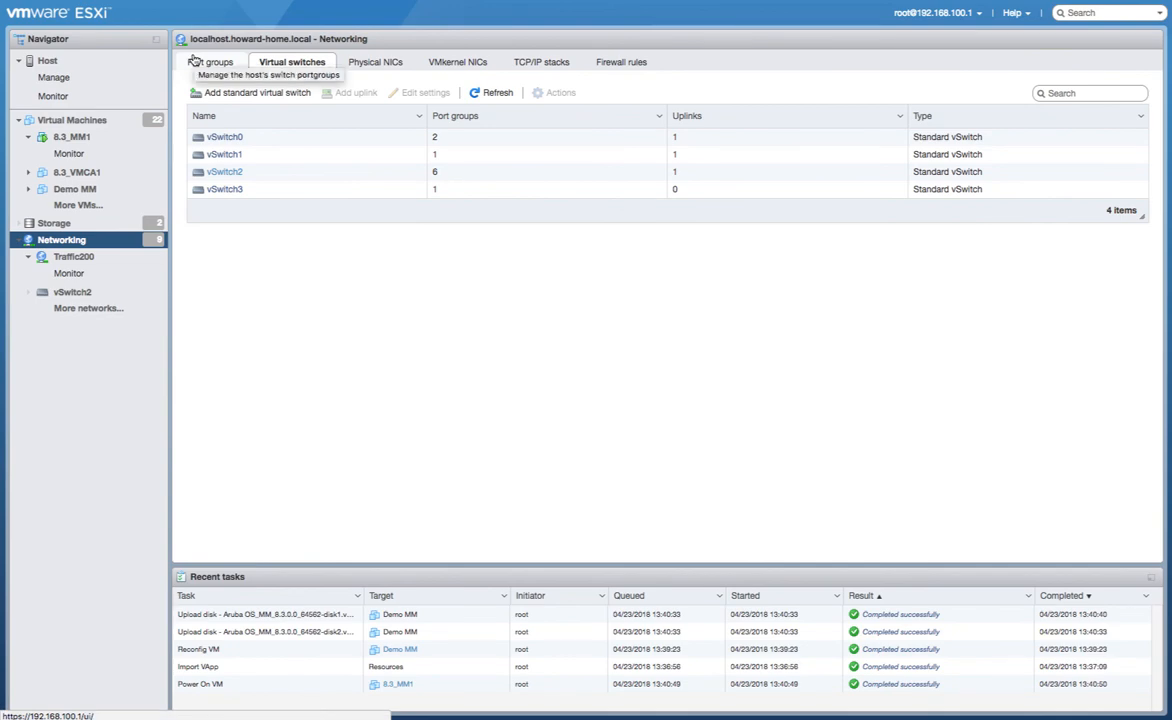
{"action": "left_click", "coordinate": [196, 62]}
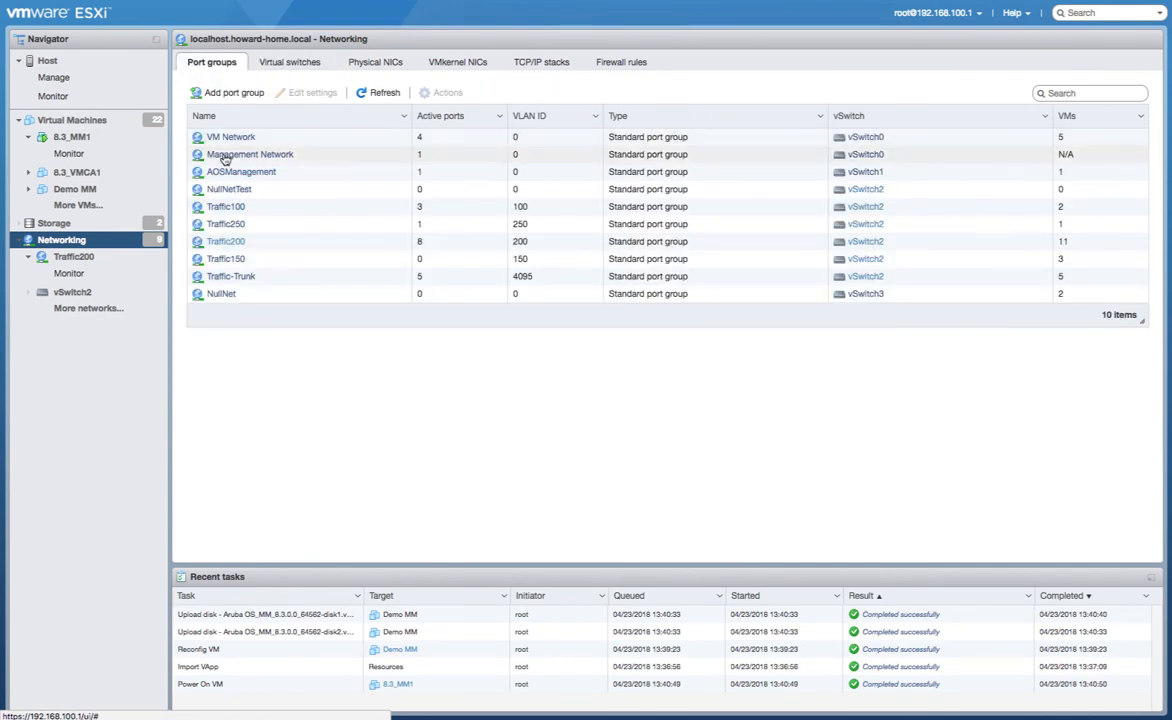